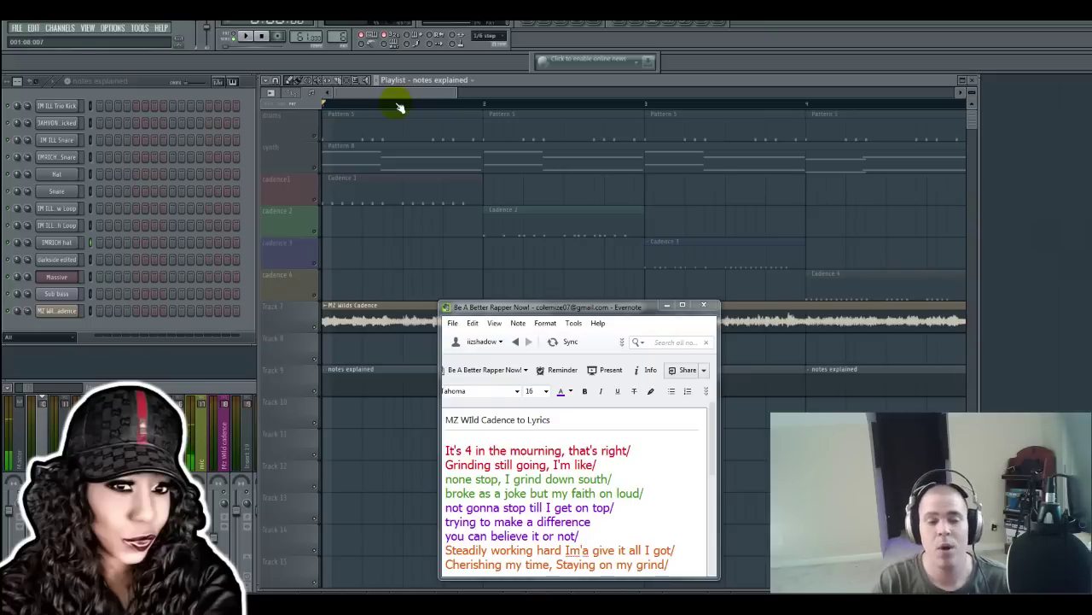
# Play the arrangement from the top, stop it, then unmute the drums and synth tracks
pyautogui.click(248, 39)
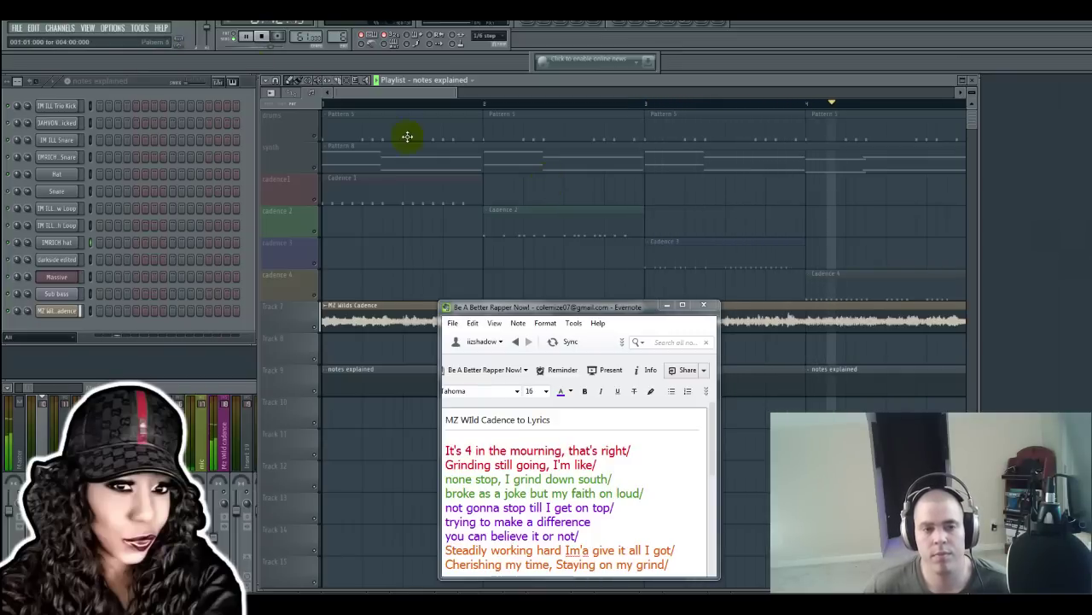
pyautogui.click(262, 37)
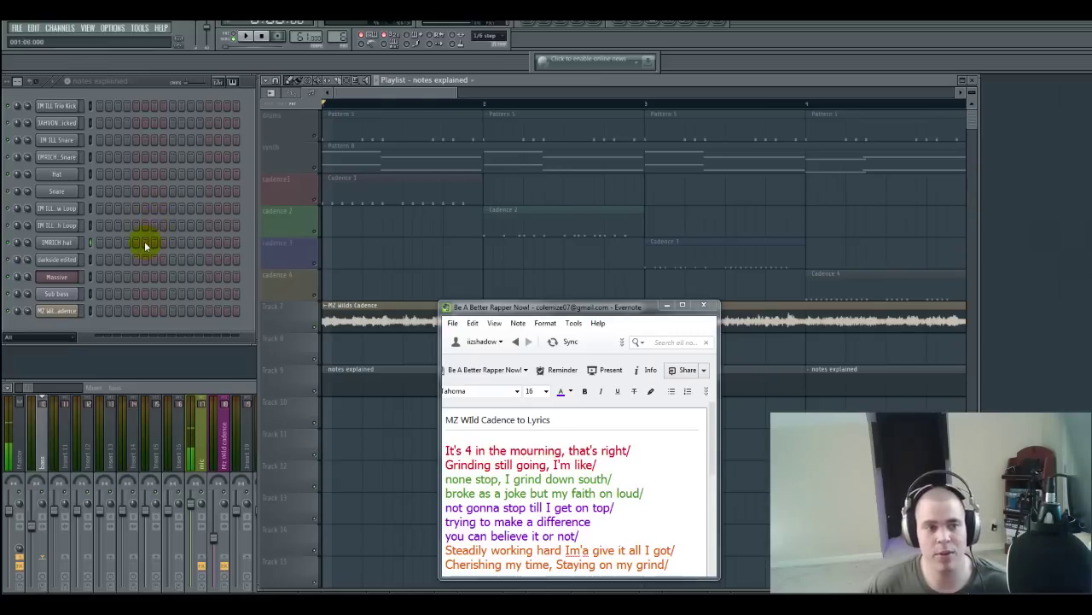
pyautogui.click(317, 135)
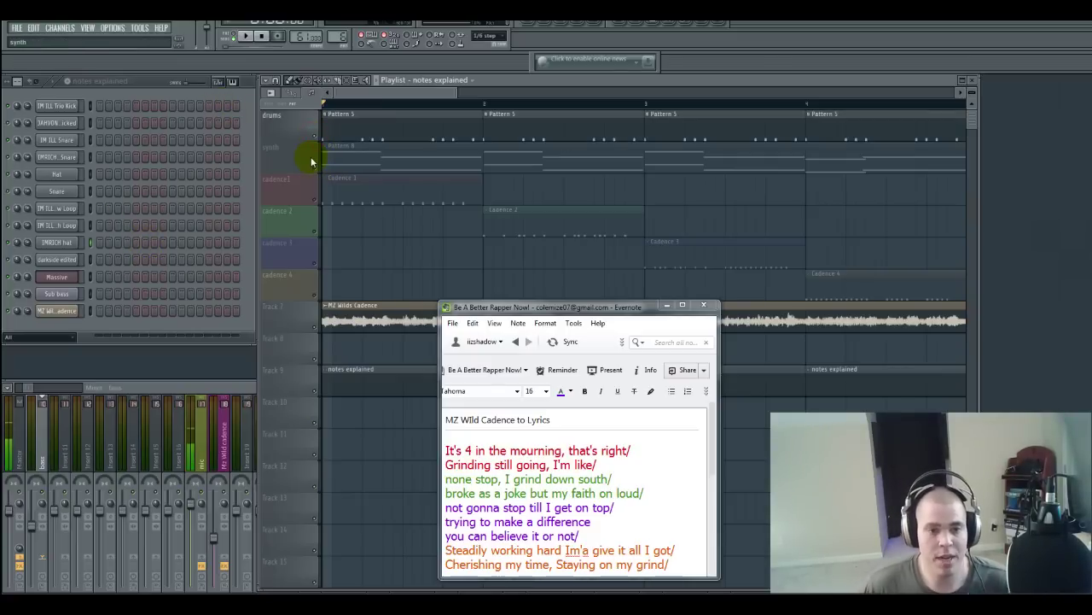
pyautogui.click(316, 167)
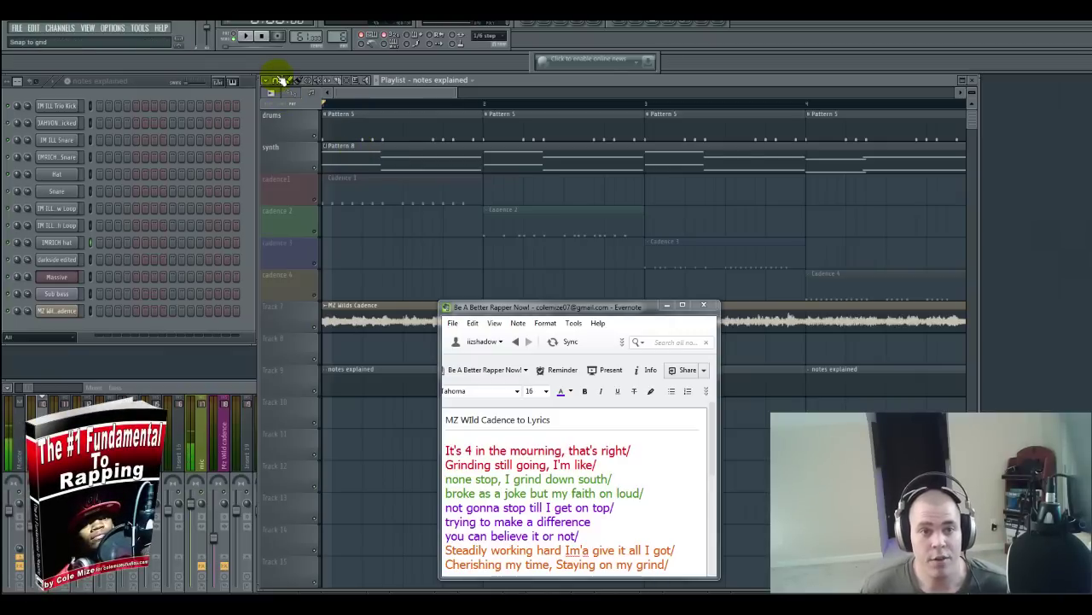
# Start playback and light all 16 IMRICH hat steps in the Channel Rack
pyautogui.click(246, 36)
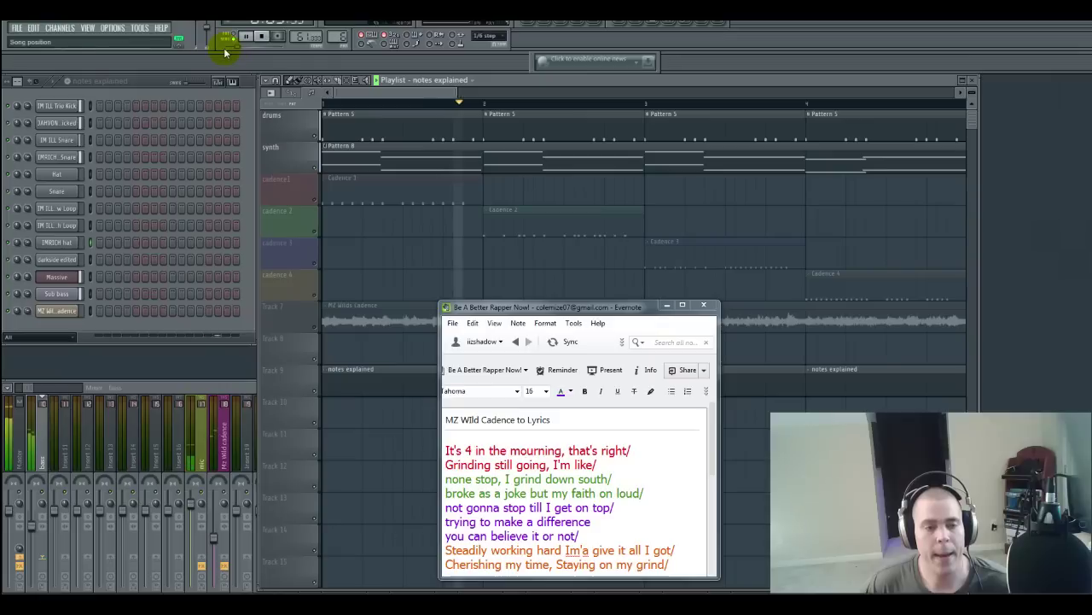
pyautogui.click(100, 244)
pyautogui.click(173, 243)
pyautogui.click(209, 243)
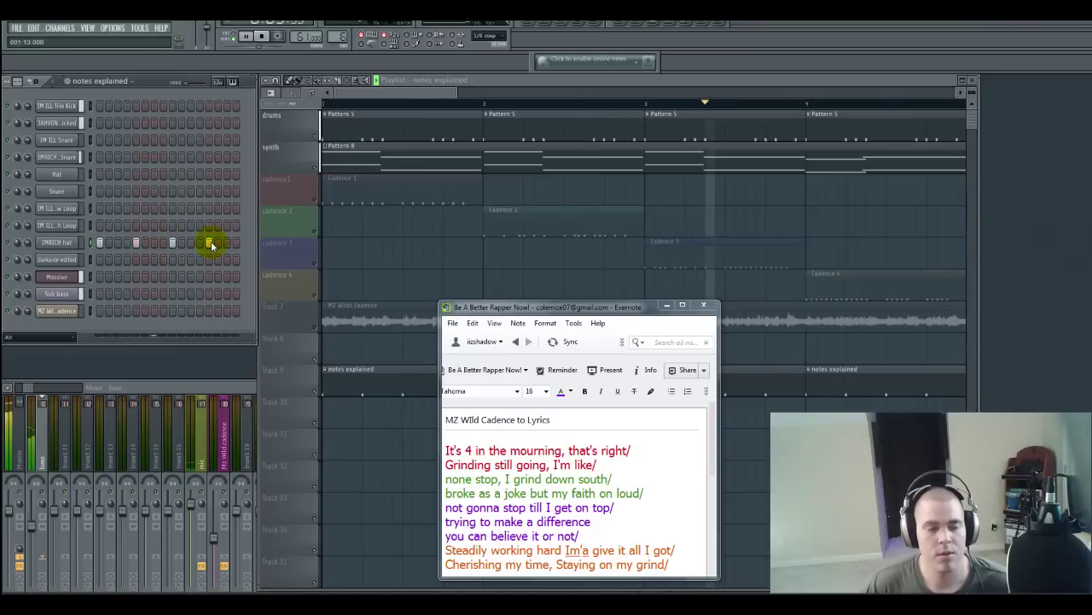
pyautogui.click(118, 244)
pyautogui.click(154, 244)
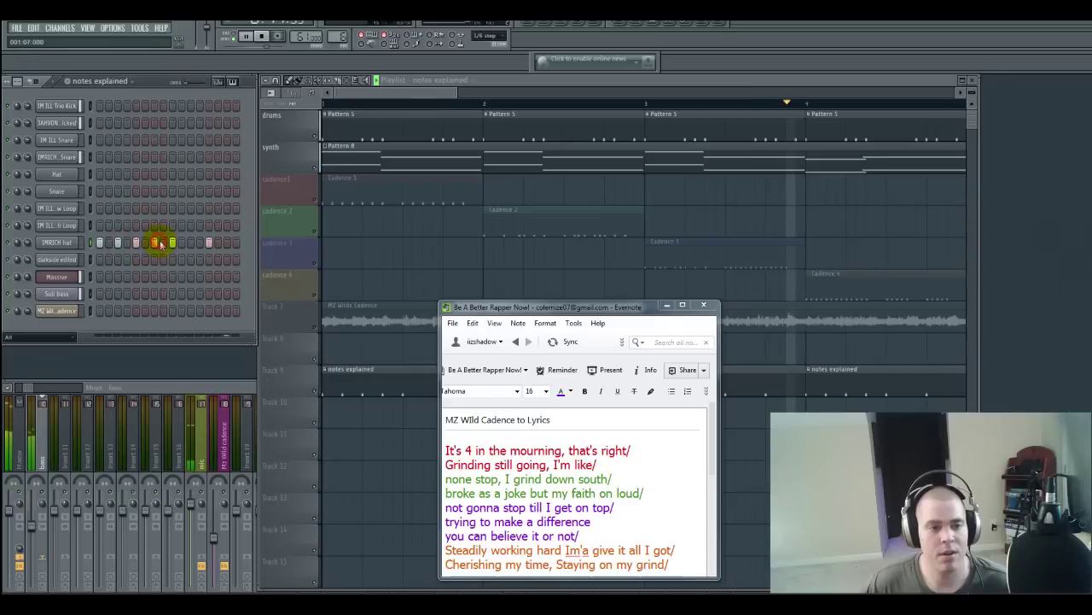
pyautogui.click(191, 243)
pyautogui.click(227, 243)
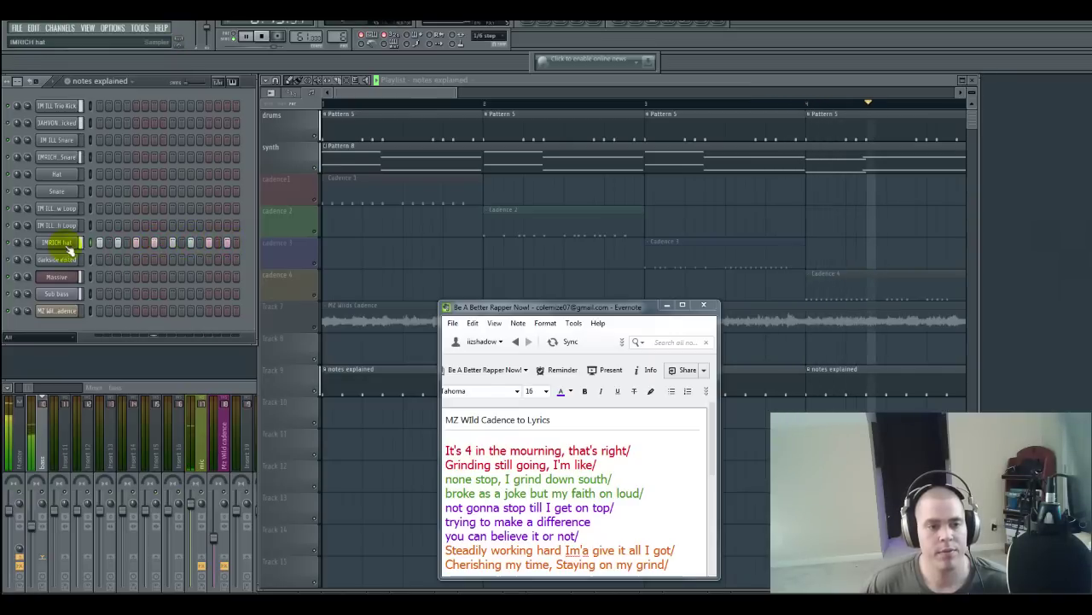
pyautogui.click(108, 243)
pyautogui.moveTo(109, 243); pyautogui.dragTo(268, 238)
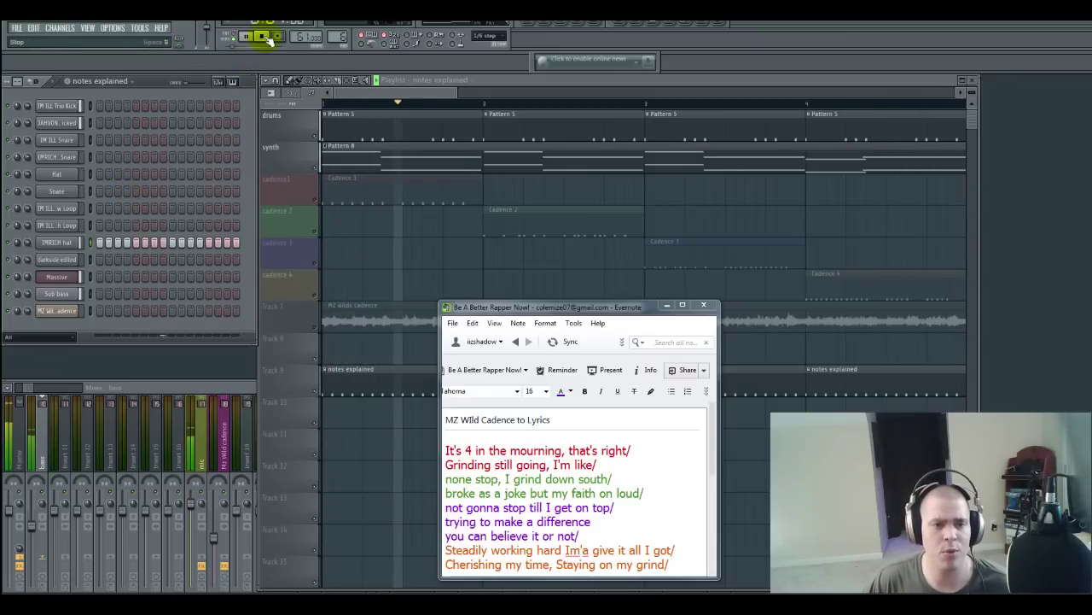
# Open the IMRICH hat notes in the piano roll, shorten them all, and add two extra hits
pyautogui.rightClick(85, 243)
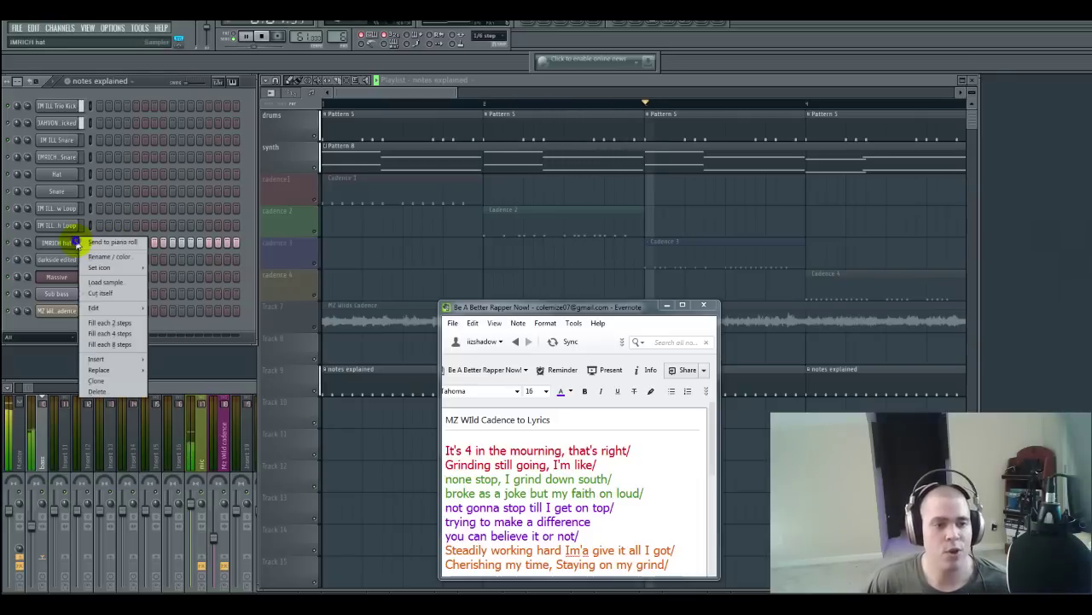
pyautogui.click(96, 248)
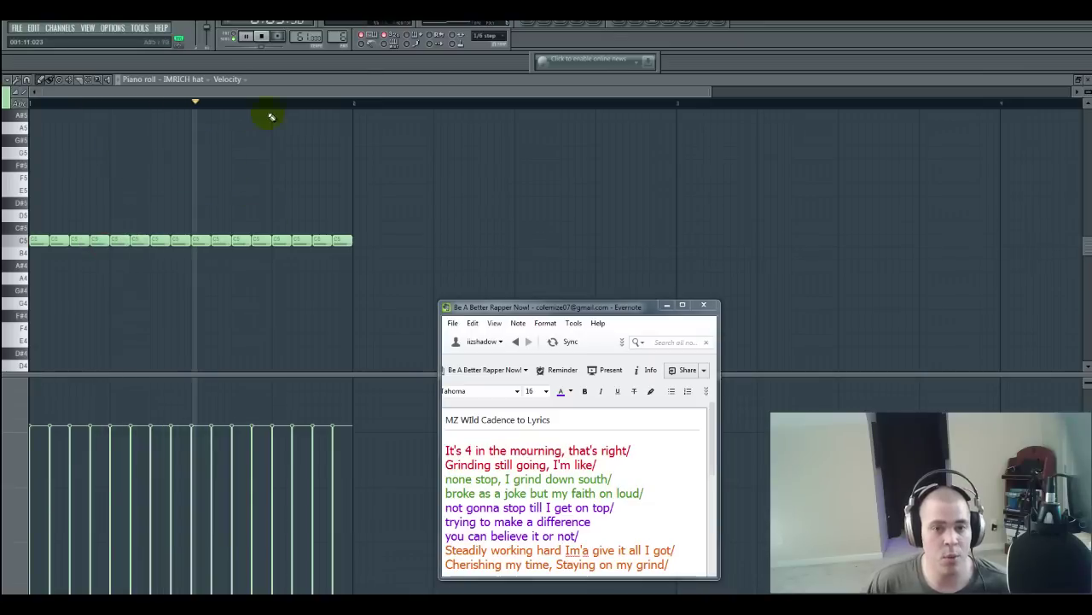
pyautogui.moveTo(713, 91); pyautogui.dragTo(458, 139)
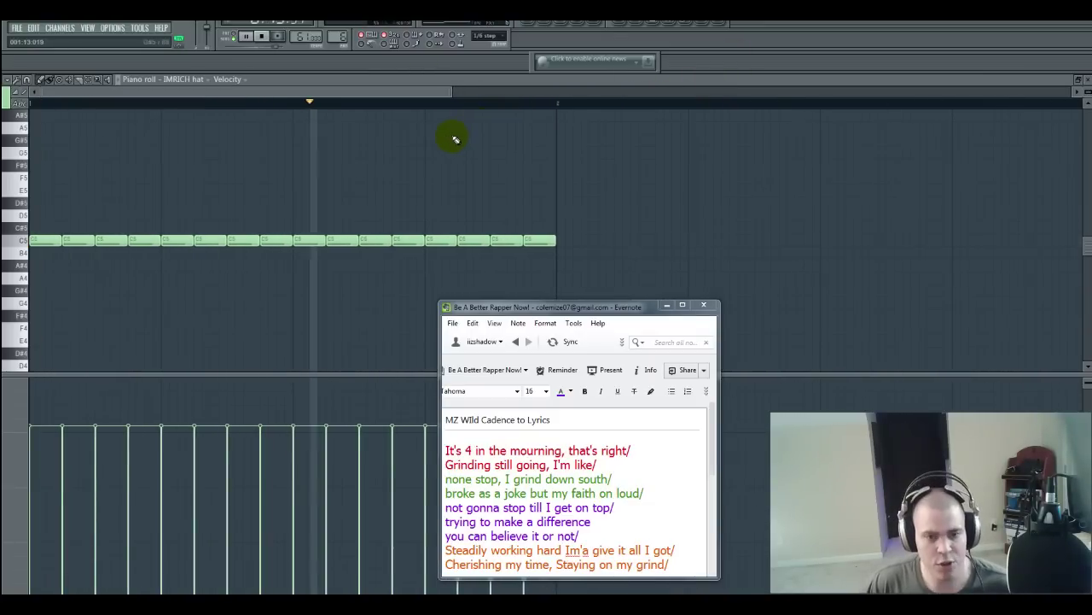
pyautogui.hotkey('ctrl', 'a')
pyautogui.moveTo(523, 241)
pyautogui.mouseDown()
pyautogui.moveTo(555, 239)
pyautogui.moveTo(512, 242)
pyautogui.moveTo(528, 241)
pyautogui.mouseUp()
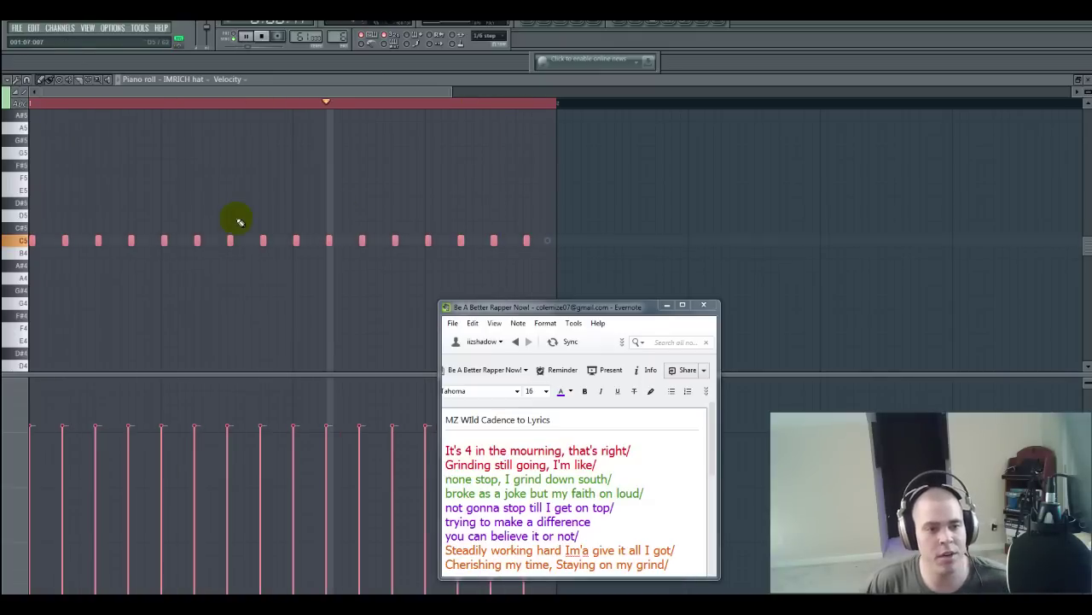
pyautogui.click(79, 242)
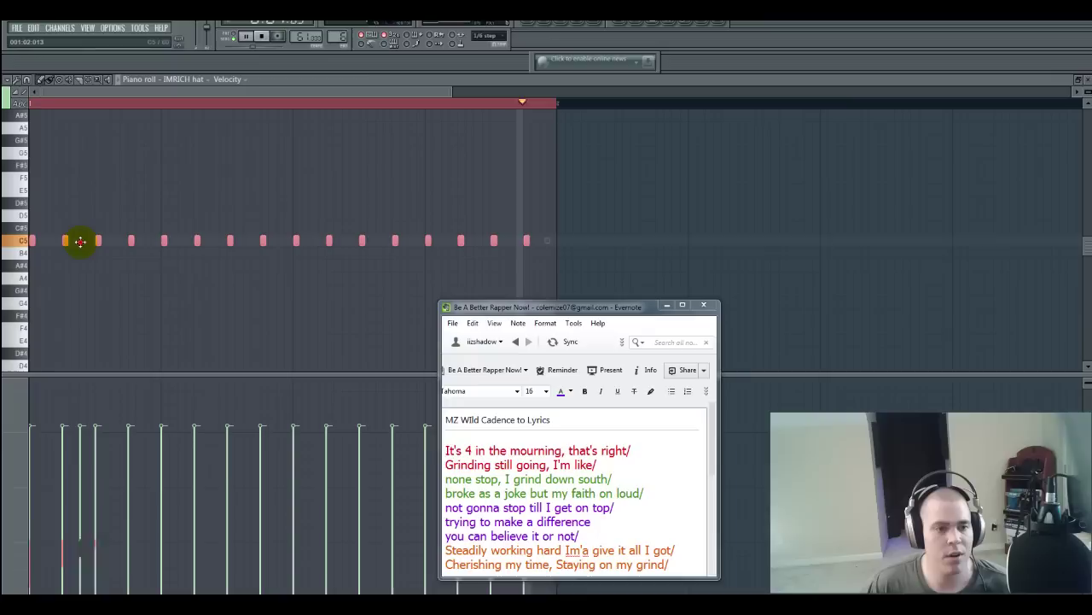
pyautogui.click(348, 241)
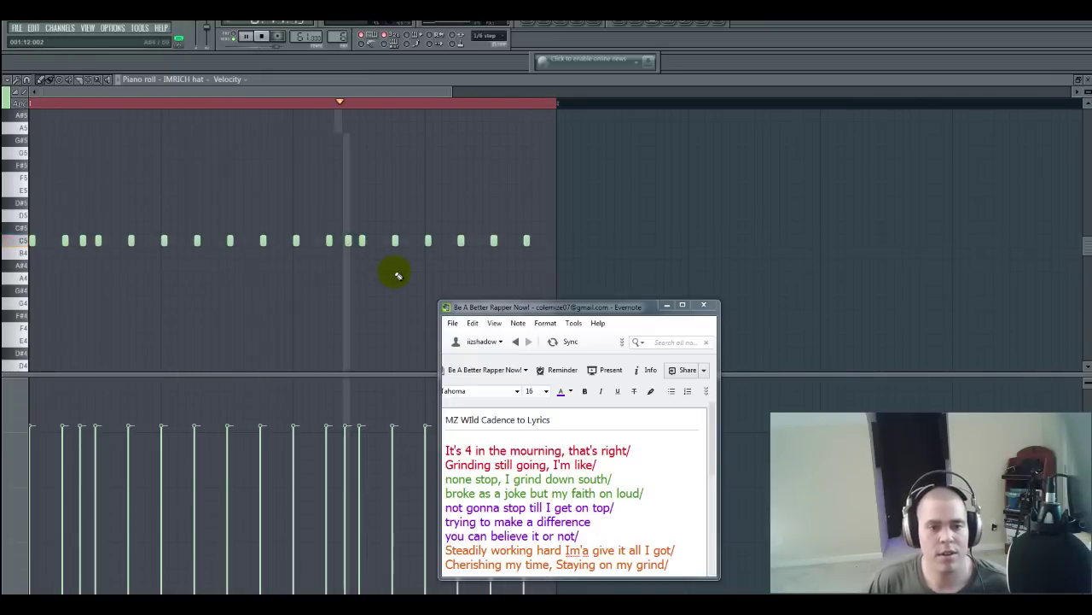
# Stop playback and delete every hi-hat note in the piano roll
pyautogui.press('space')
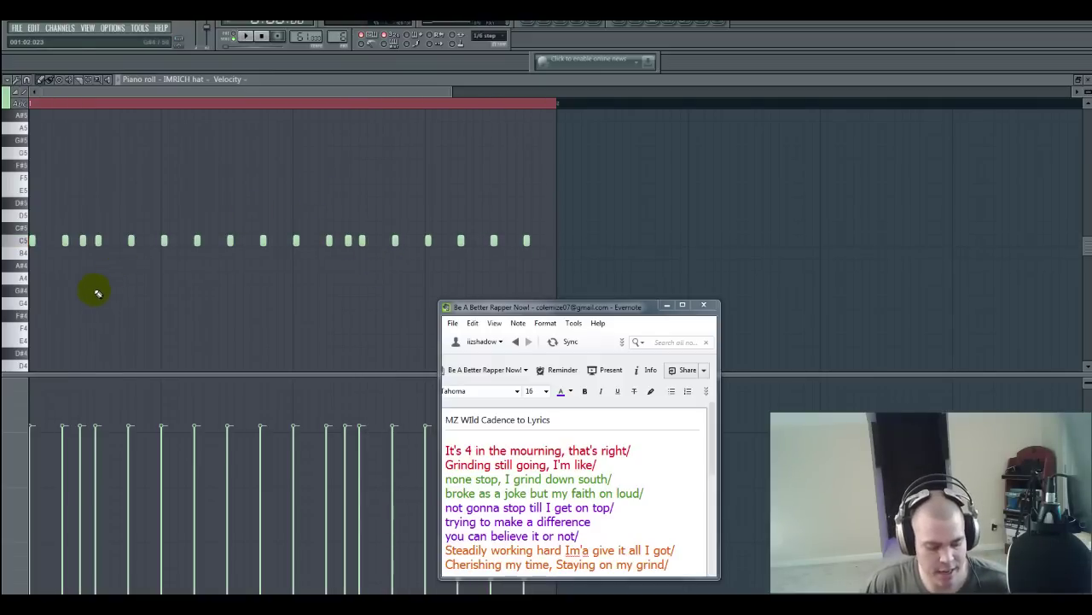
pyautogui.hotkey('ctrl', 'a')
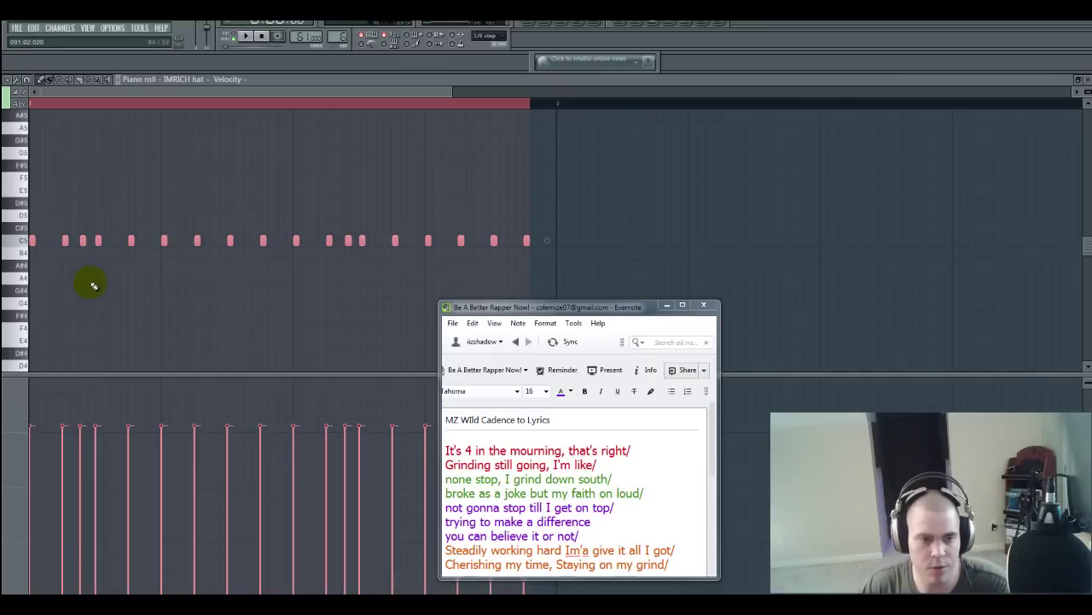
pyautogui.press('Delete')
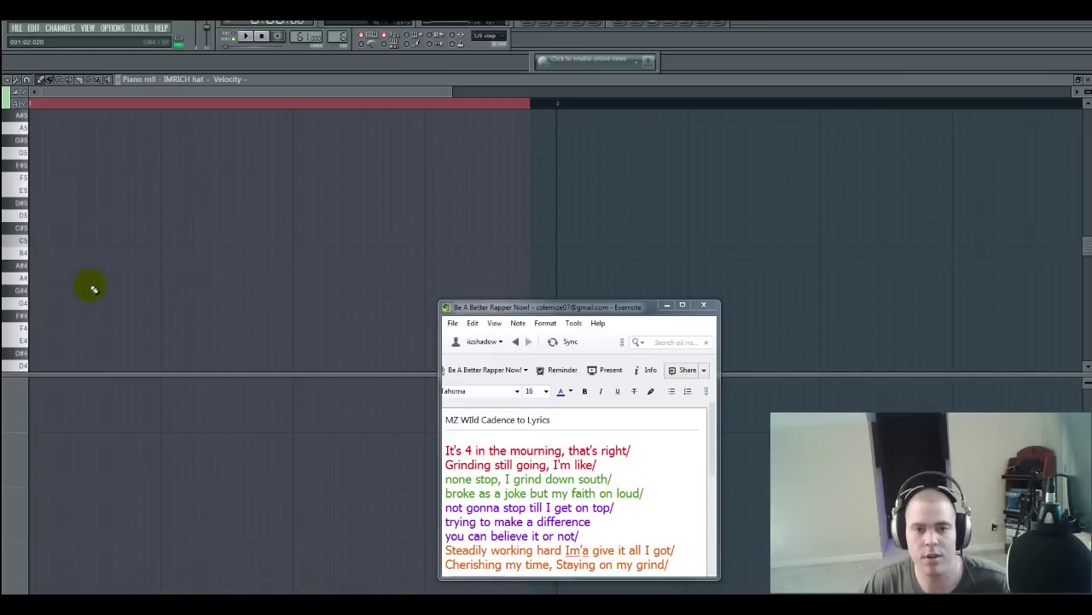
# Close the piano roll, set bar 1–2 as the playback range, and unmute cadences 2–4
pyautogui.click(1088, 79)
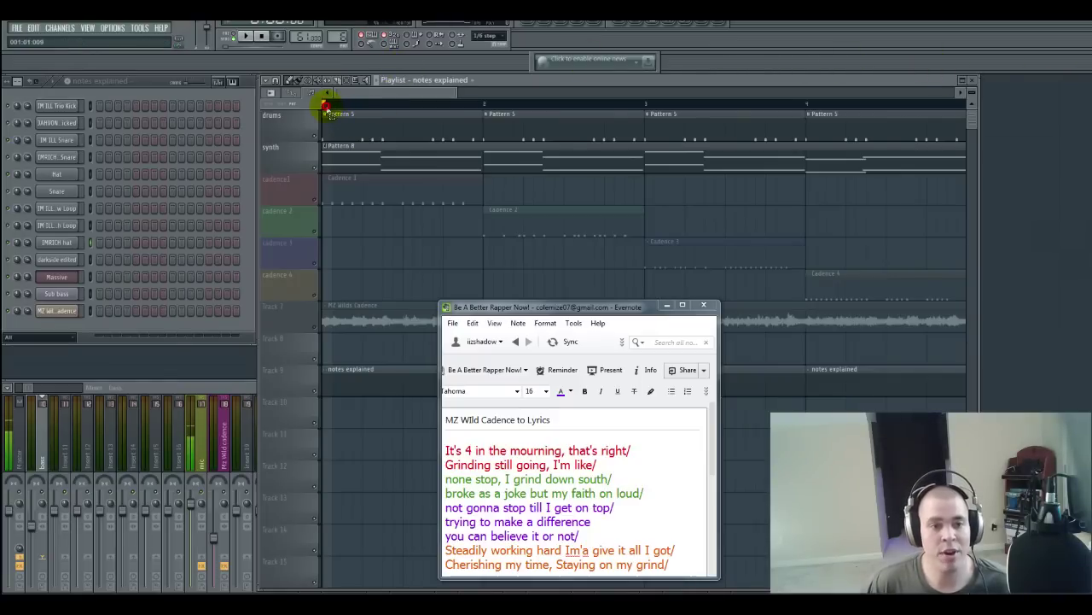
pyautogui.moveTo(325, 108); pyautogui.dragTo(397, 111)
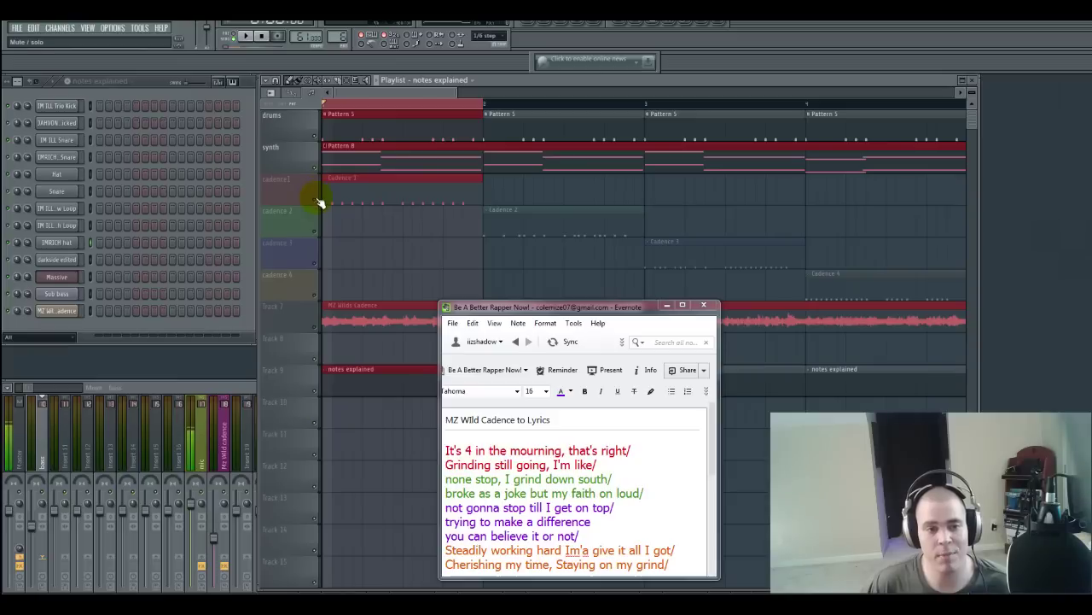
pyautogui.click(314, 228)
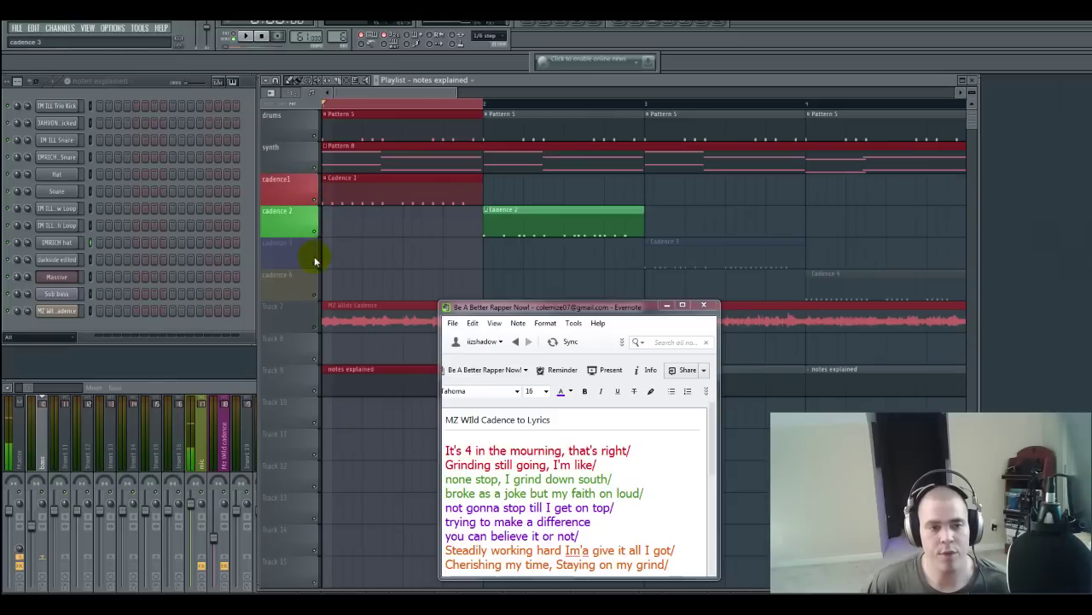
pyautogui.click(313, 260)
pyautogui.click(313, 293)
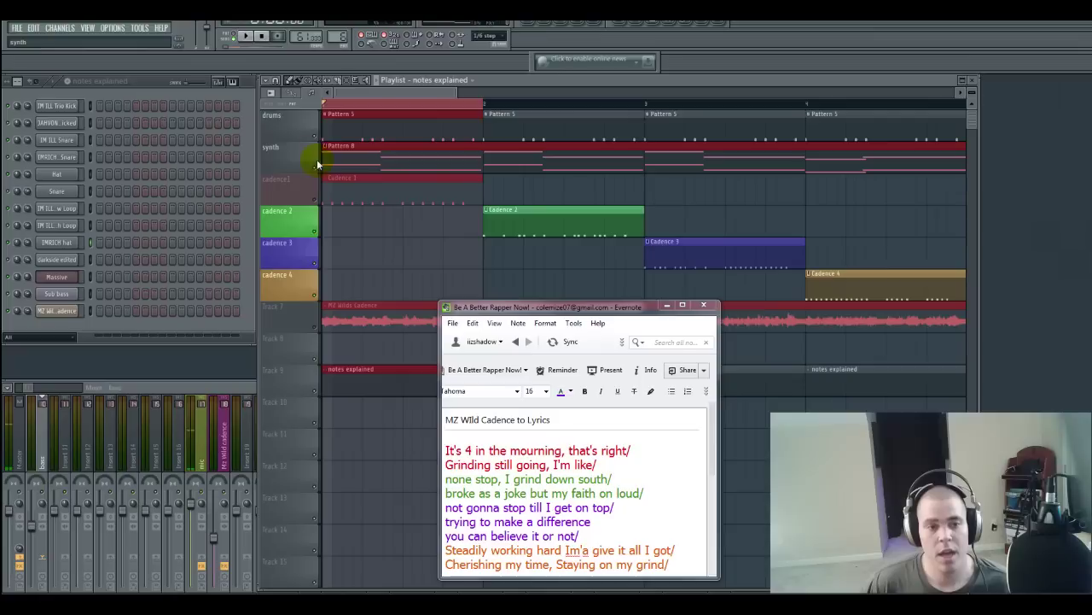
# Mute cadences 2–4, drums, synth and cadence 1, leaving only the MZ Wild Cadence vocal
pyautogui.click(315, 232)
pyautogui.click(315, 263)
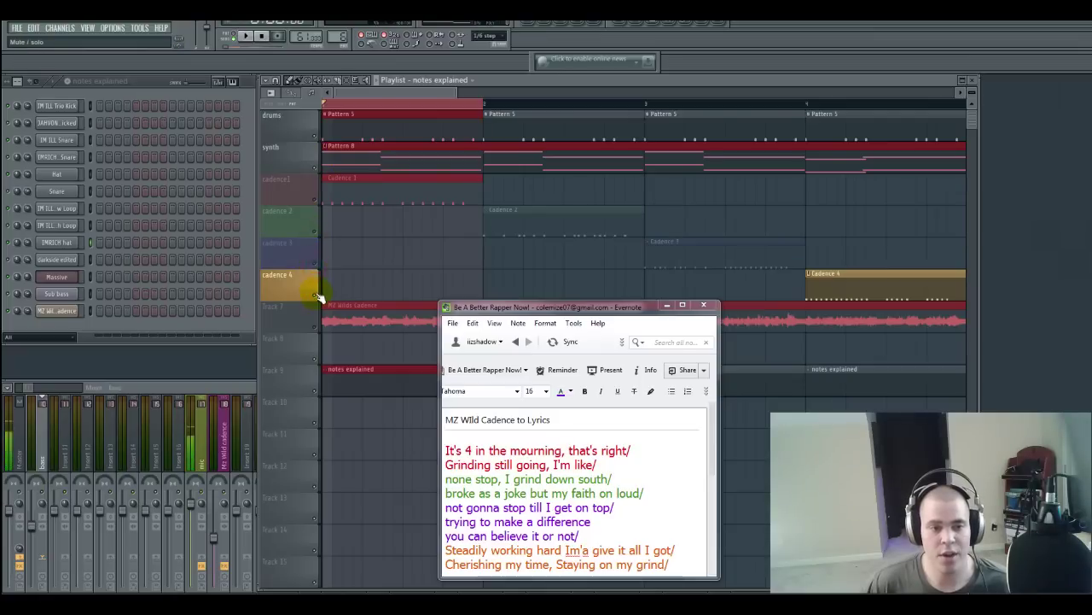
pyautogui.click(315, 295)
pyautogui.click(315, 136)
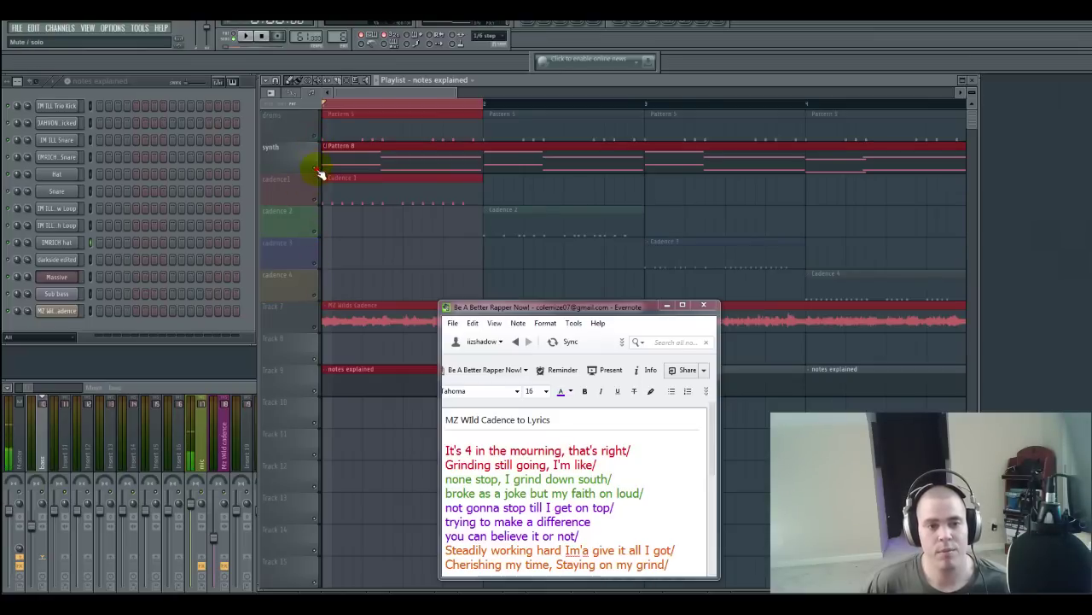
pyautogui.click(315, 168)
pyautogui.click(315, 199)
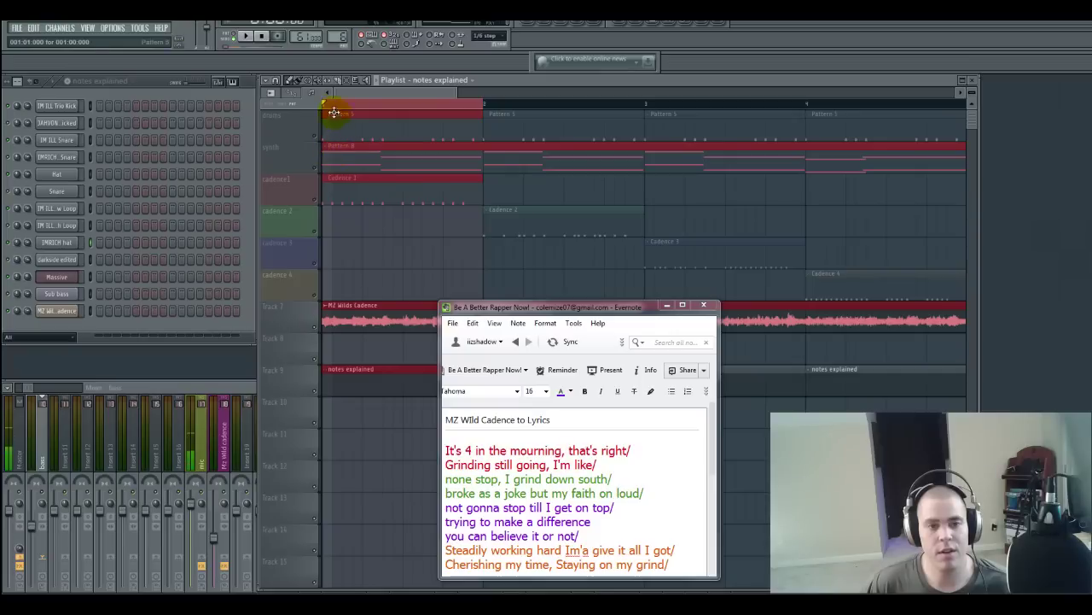
# Play bar 1 of the vocal and unmute the red Cadence 1 hi-hat track during playback
pyautogui.click(246, 37)
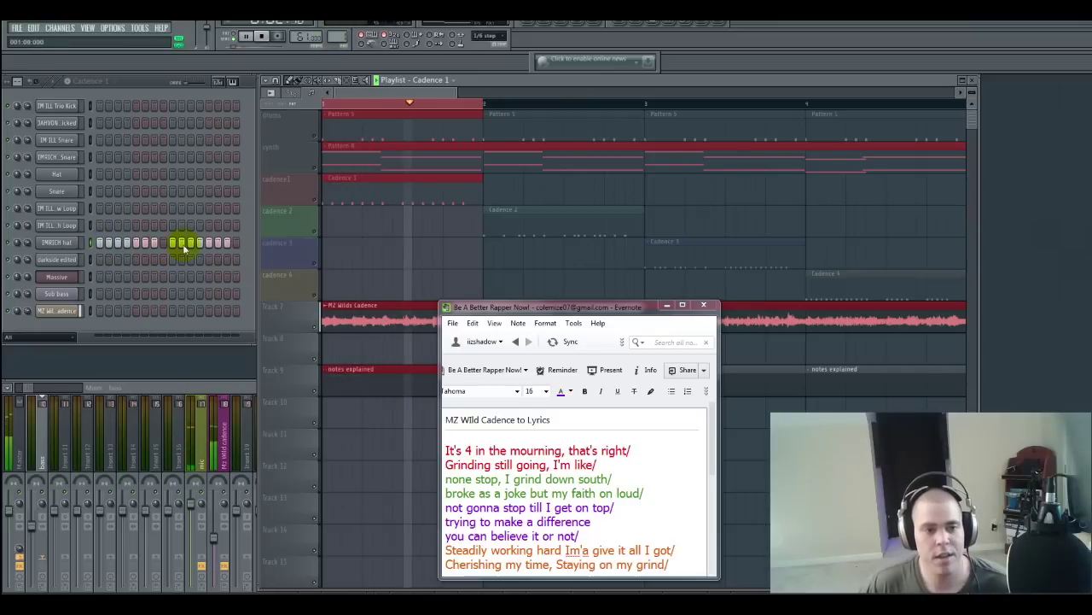
pyautogui.click(319, 204)
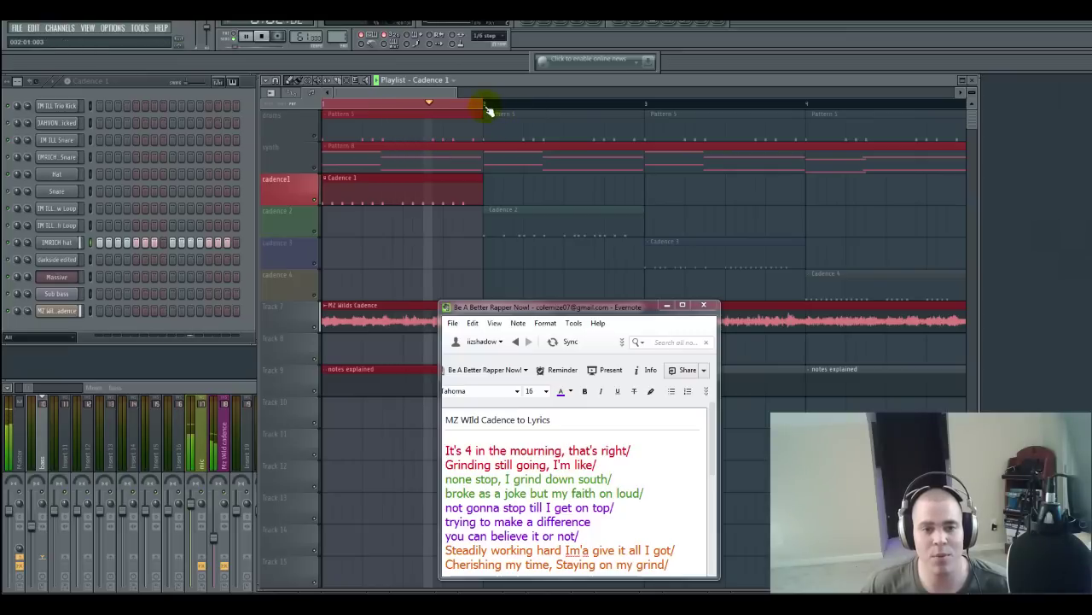
# Move the loop to bar 2–3, unmute Cadence 2, and open its IMRICH hat notes
pyautogui.moveTo(487, 109); pyautogui.dragTo(640, 111)
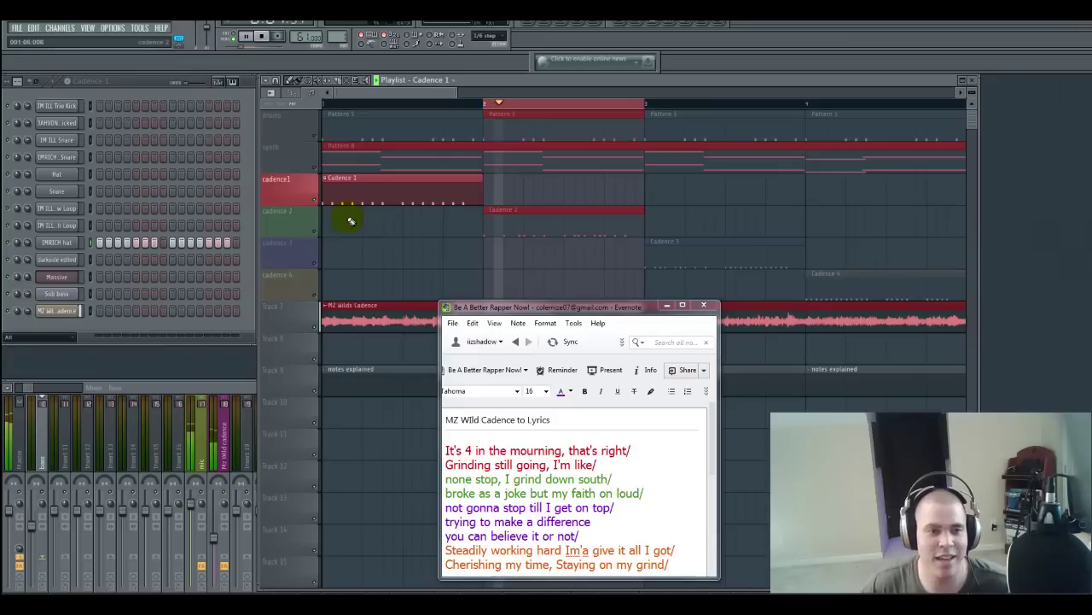
pyautogui.scroll(1, 337, 37)
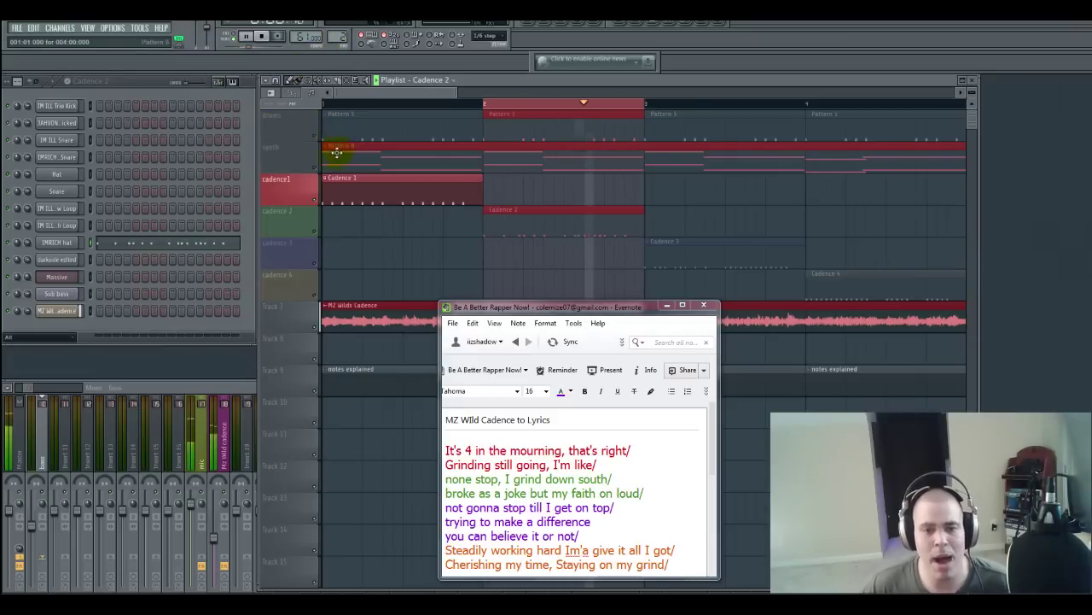
pyautogui.click(316, 236)
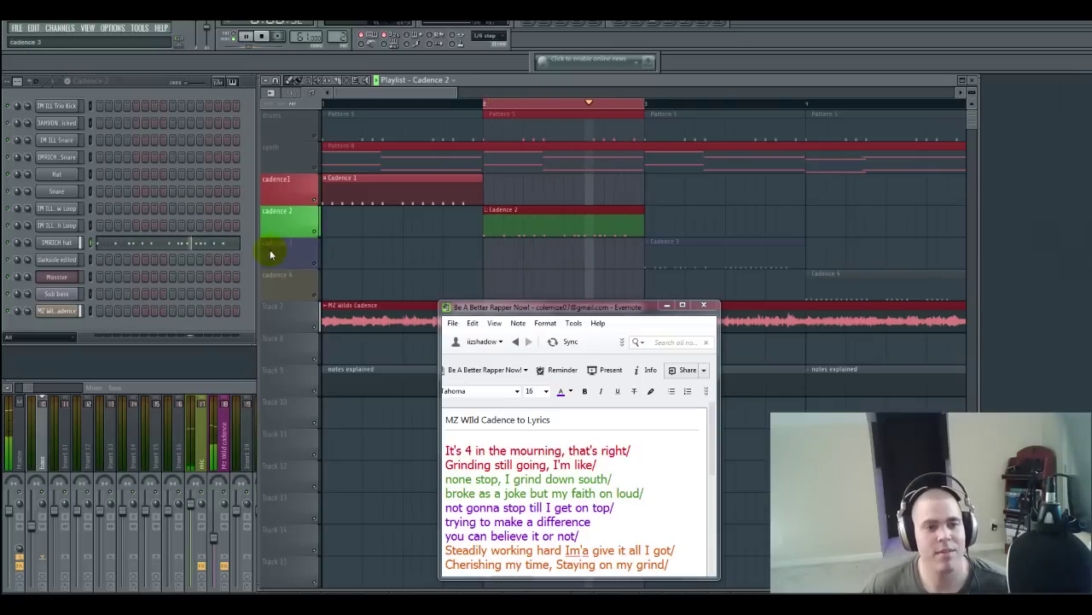
pyautogui.click(134, 248)
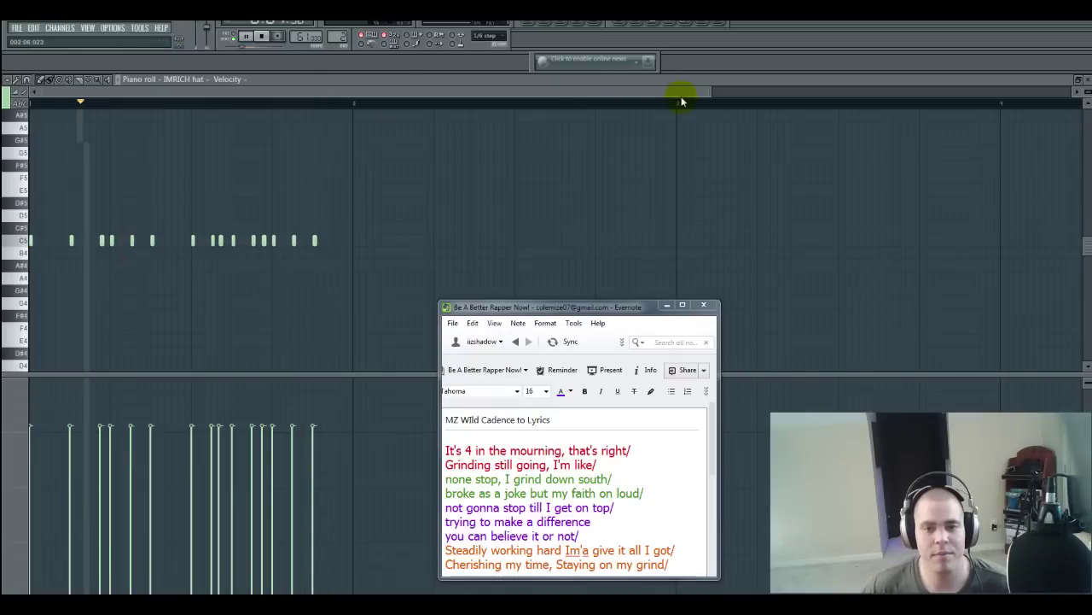
# Zoom into the Cadence 2 hi-hat notes during playback, then close the piano roll
pyautogui.moveTo(709, 91); pyautogui.dragTo(245, 240)
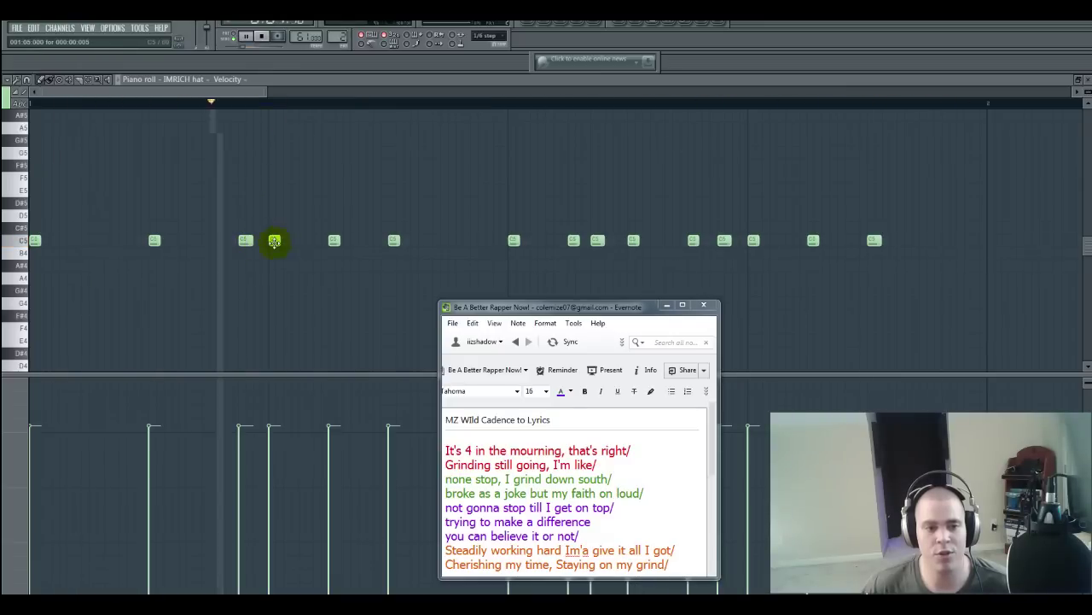
pyautogui.moveTo(264, 93); pyautogui.dragTo(253, 127)
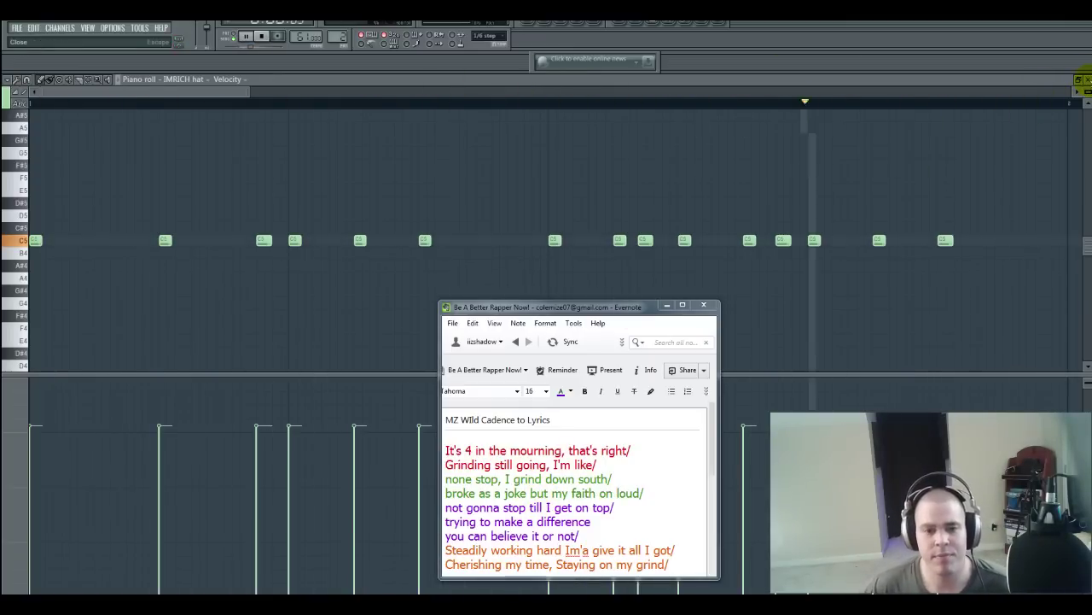
pyautogui.click(1086, 78)
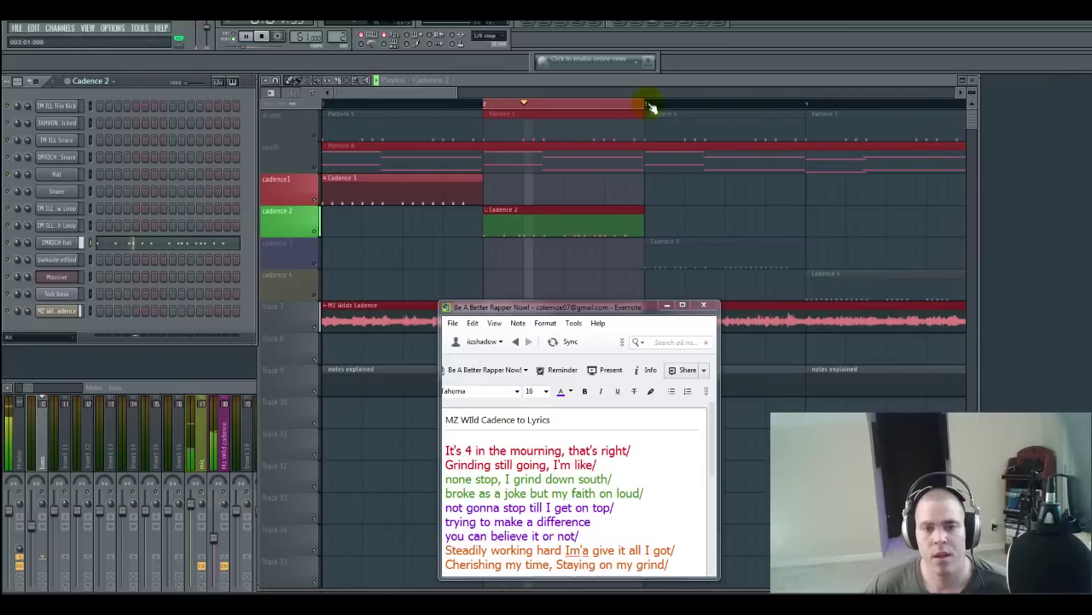
# Loop playback over bar 3–4 and unmute the Cadence 3 track
pyautogui.moveTo(651, 104); pyautogui.dragTo(782, 113)
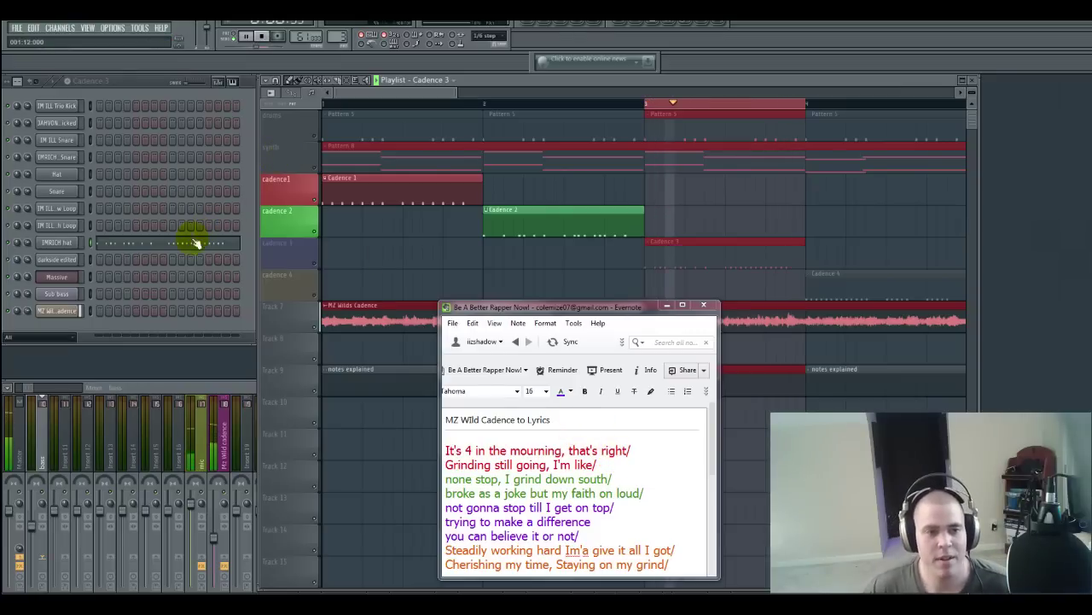
pyautogui.click(317, 265)
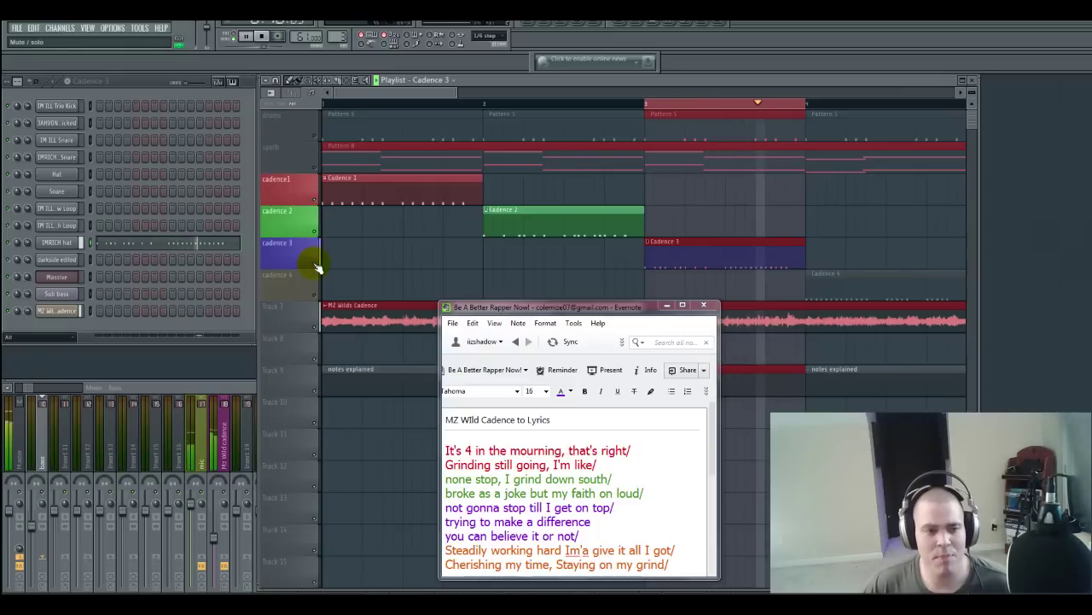
# Open the Cadence 3 hi-hat notes, zoom in horizontally to review them, then close the piano roll
pyautogui.click(159, 249)
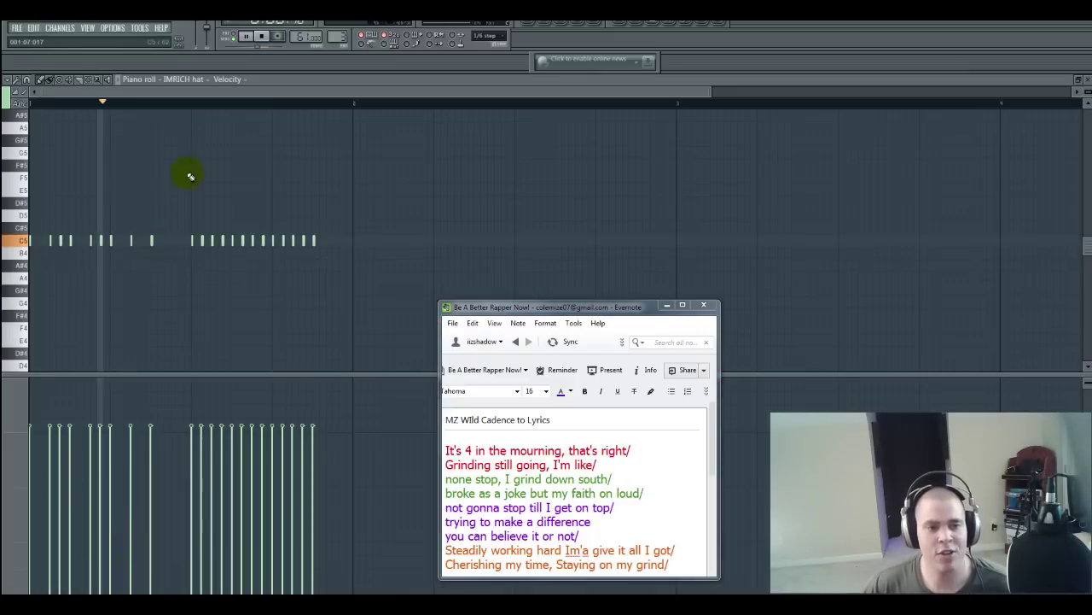
pyautogui.moveTo(684, 97); pyautogui.dragTo(249, 203)
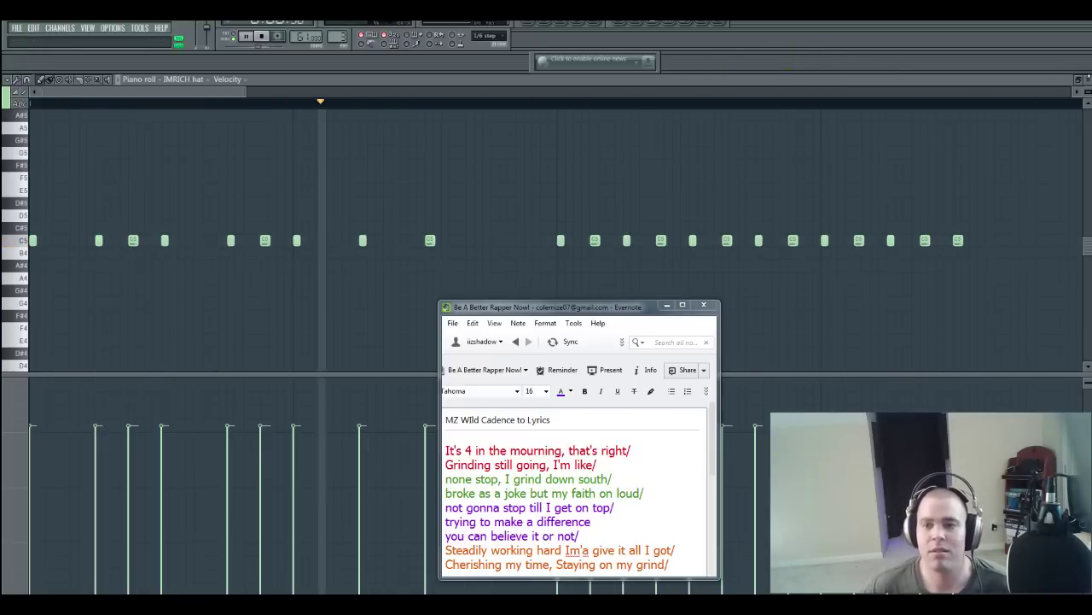
pyautogui.click(1087, 79)
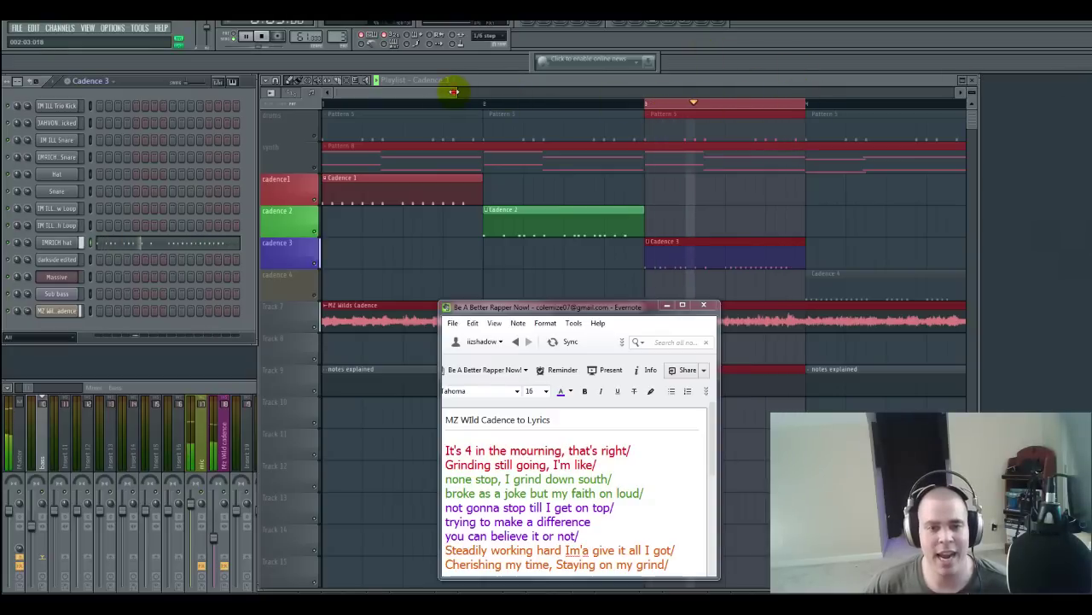
# Replace the bar 3 loop with a bar 4 loop and switch to the Cadence 4 pattern
pyautogui.moveTo(454, 91)
pyautogui.mouseDown()
pyautogui.moveTo(520, 86)
pyautogui.moveTo(462, 104)
pyautogui.mouseUp()
pyautogui.click(785, 105)
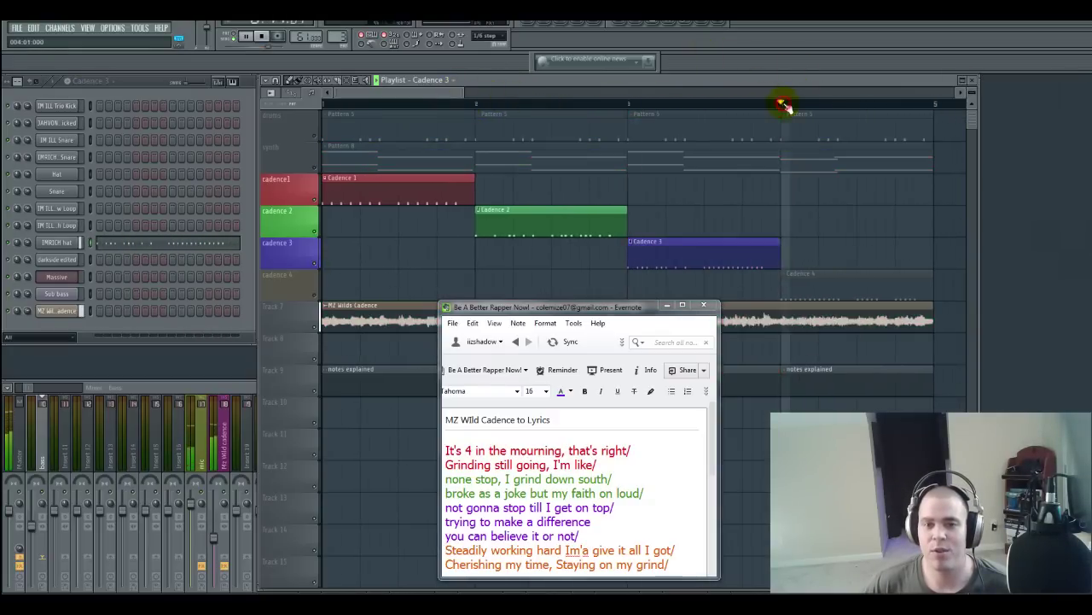
pyautogui.moveTo(792, 112); pyautogui.dragTo(916, 113)
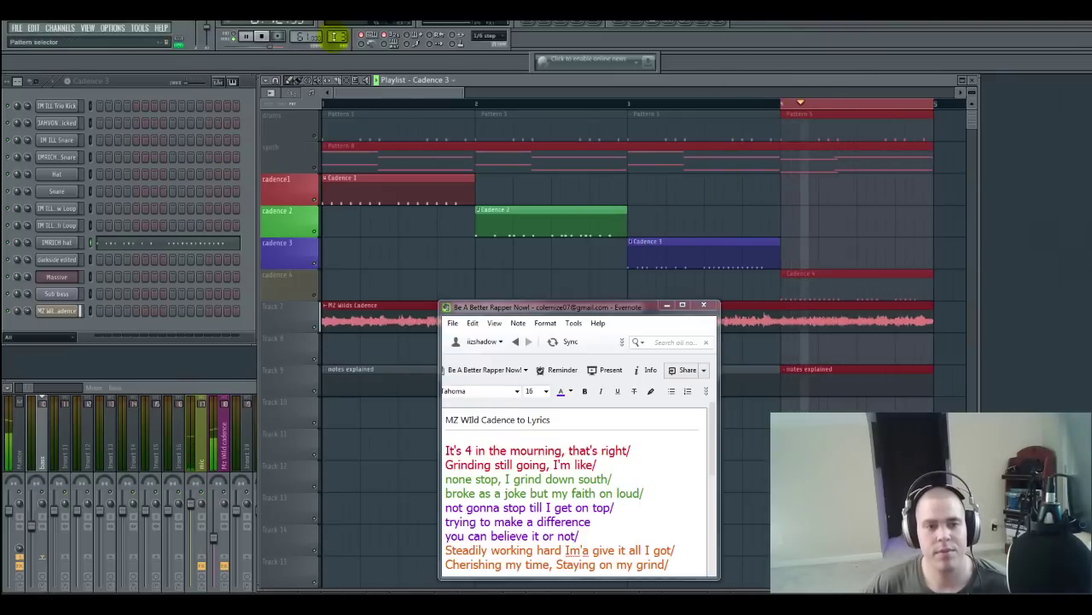
pyautogui.scroll(1, 337, 36)
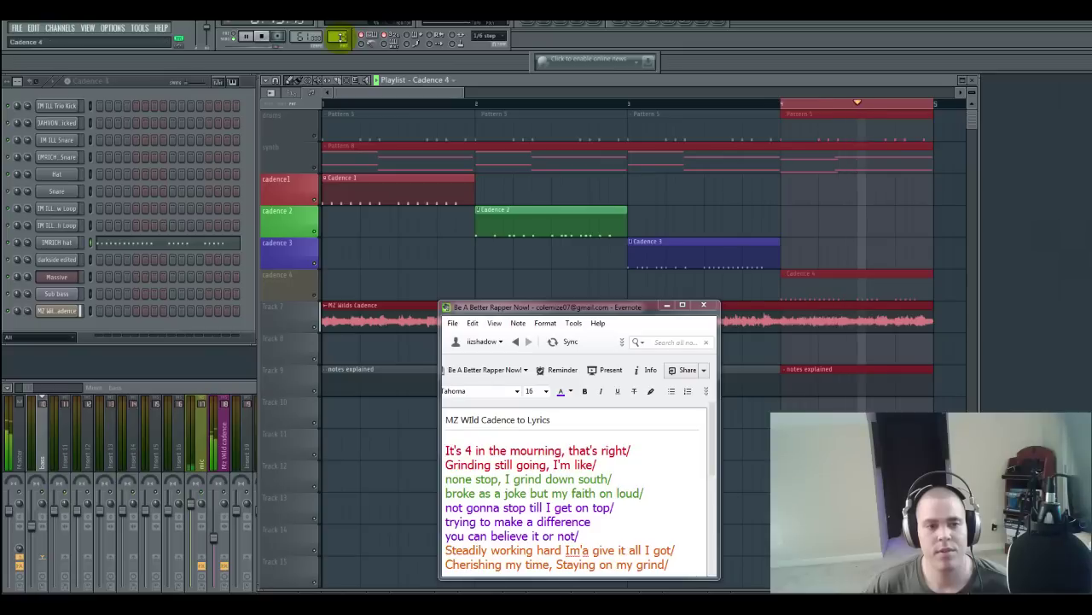
# Unmute the Cadence 4 track and open its IMRICH hat notes in the piano roll
pyautogui.click(171, 246)
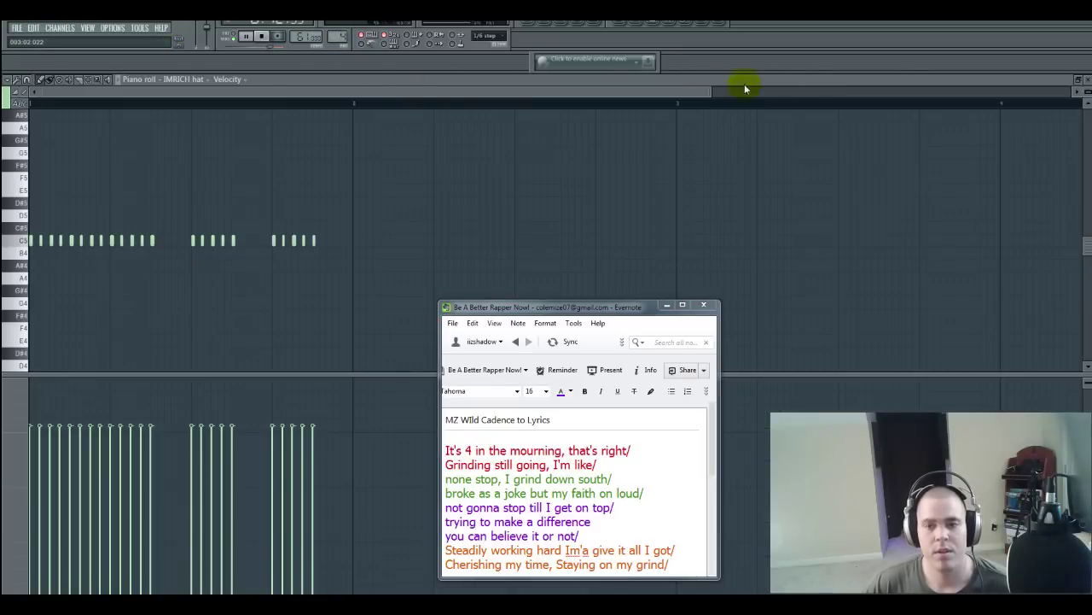
pyautogui.click(1088, 80)
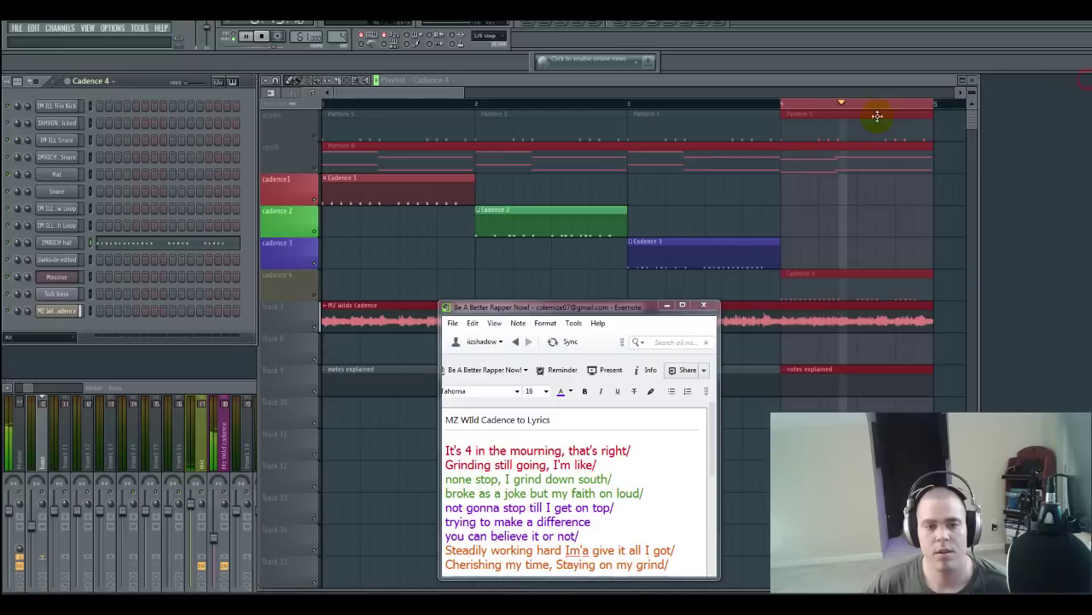
pyautogui.click(315, 295)
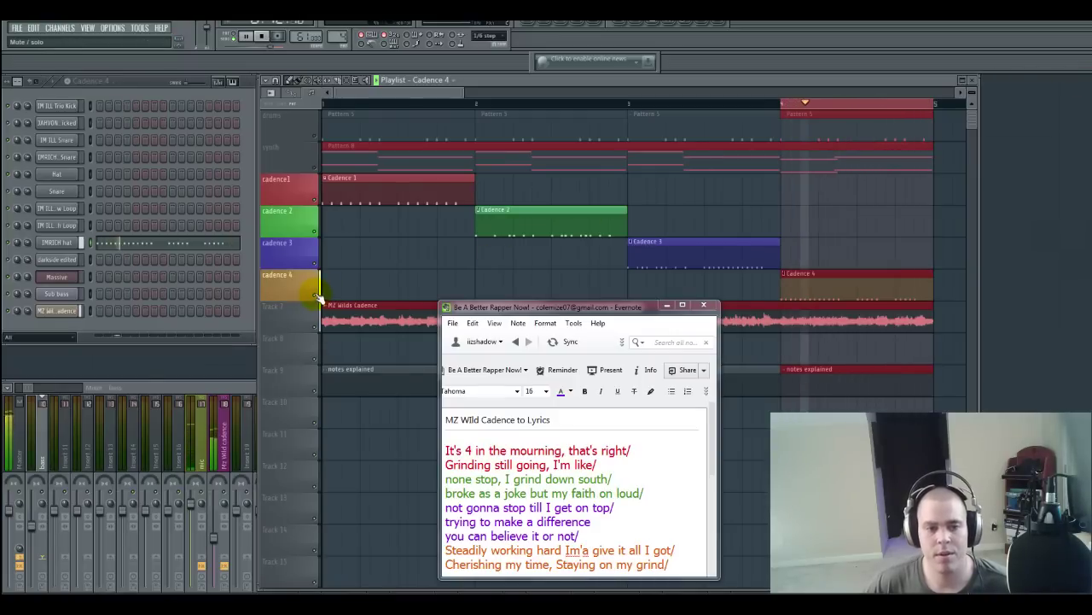
pyautogui.click(145, 253)
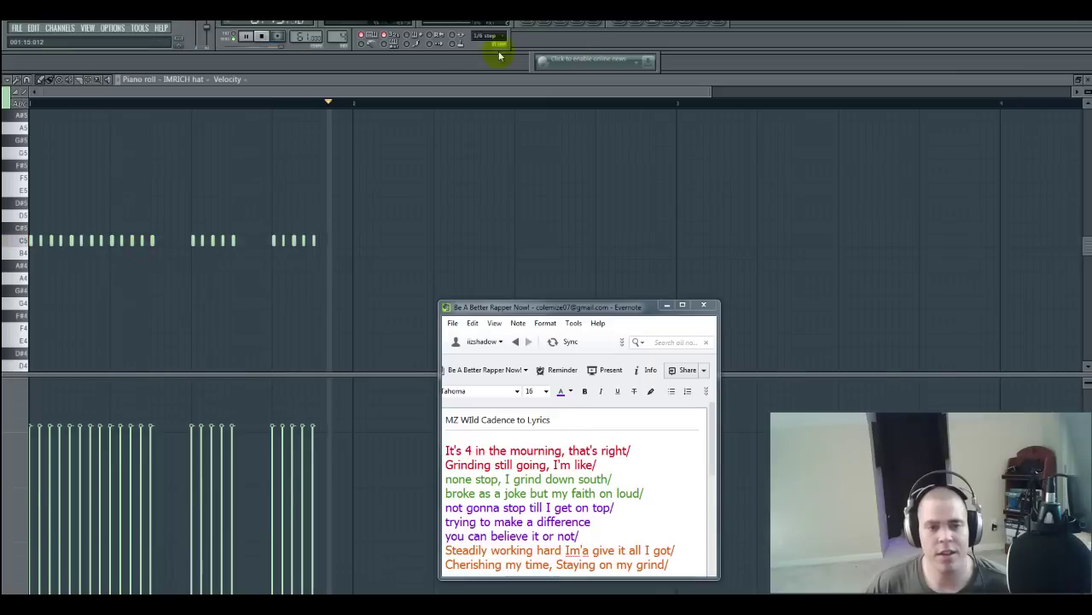
# Zoom the piano roll in horizontally to inspect the Cadence 4 hi-hat notes during playback
pyautogui.click(710, 92)
pyautogui.moveTo(656, 97); pyautogui.dragTo(246, 160)
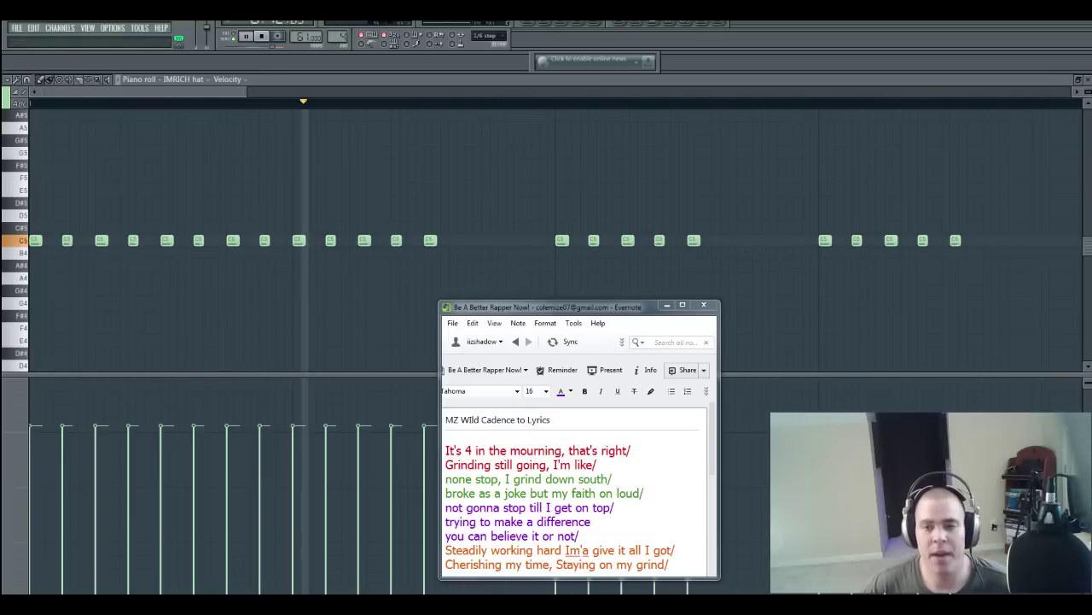
# Back in the playlist, stop playback, clear the bar 4 loop, rewind near bar 1, and unmute synth and drums
pyautogui.click(670, 37)
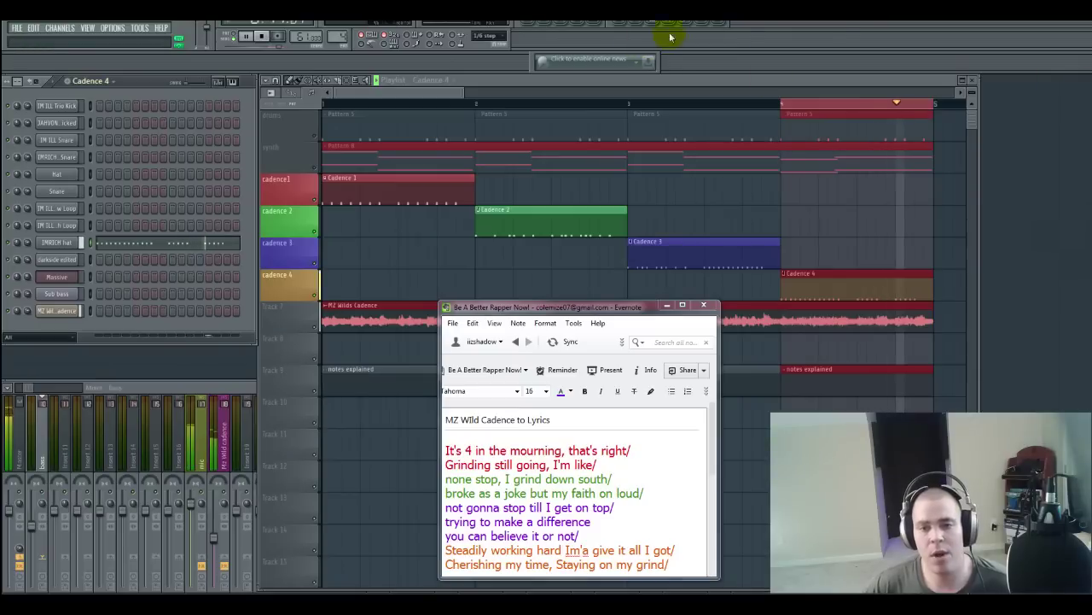
pyautogui.click(261, 36)
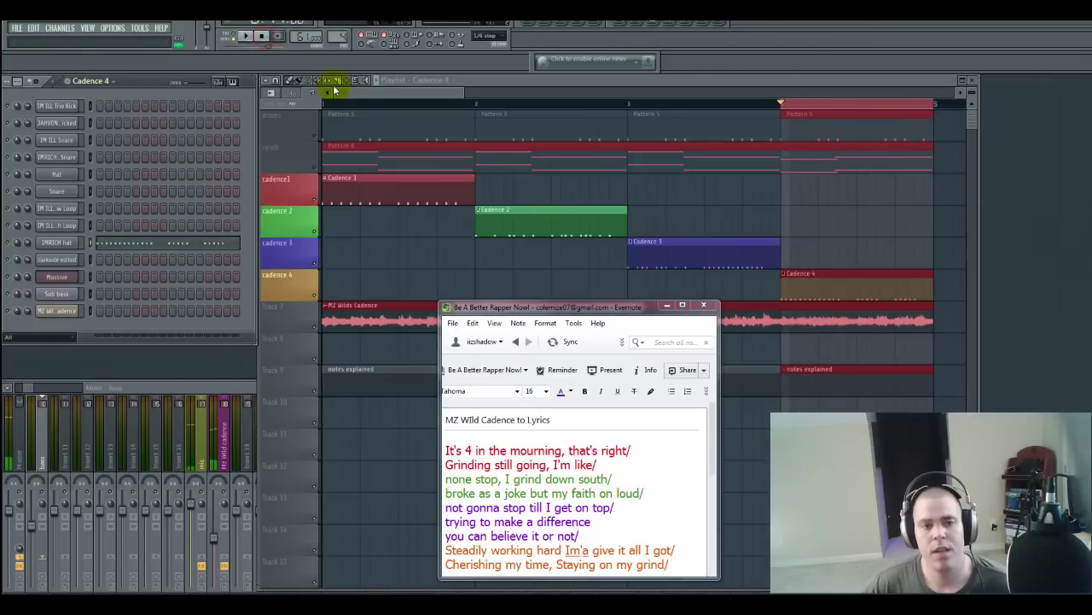
pyautogui.click(792, 105)
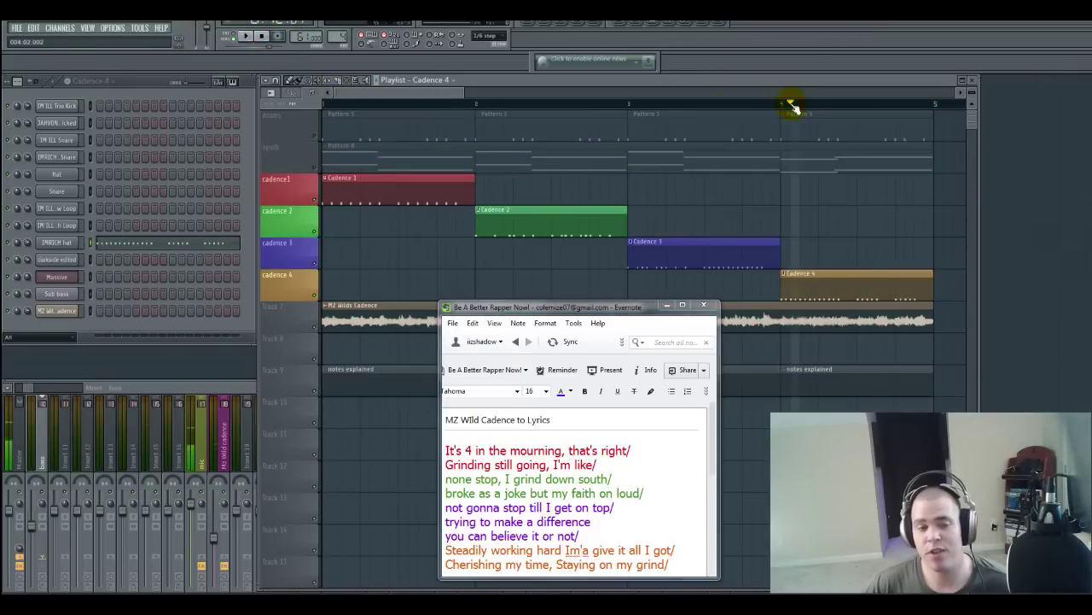
pyautogui.click(373, 103)
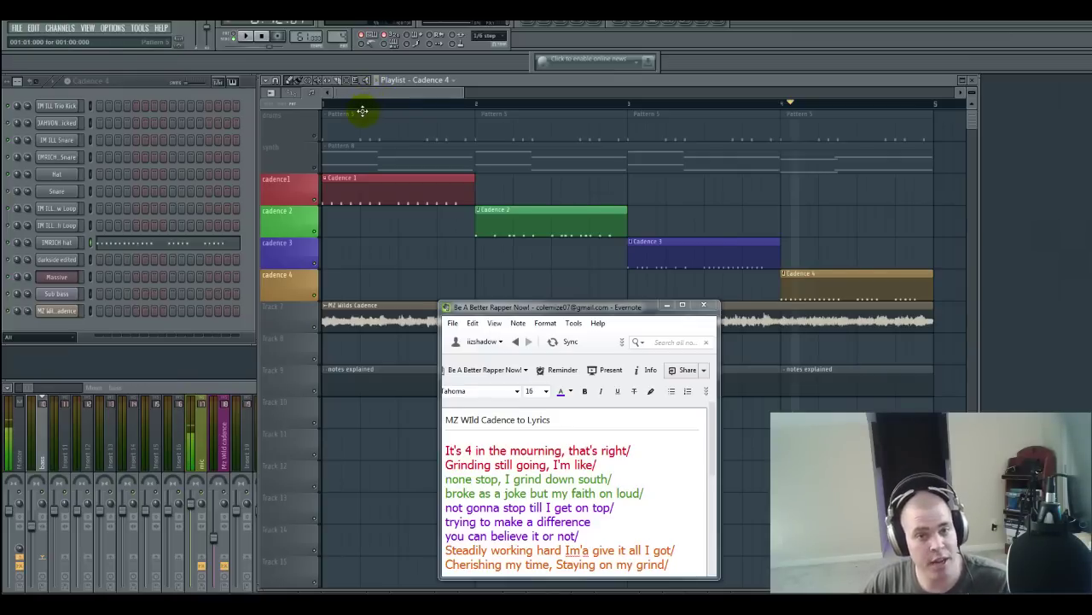
pyautogui.click(320, 170)
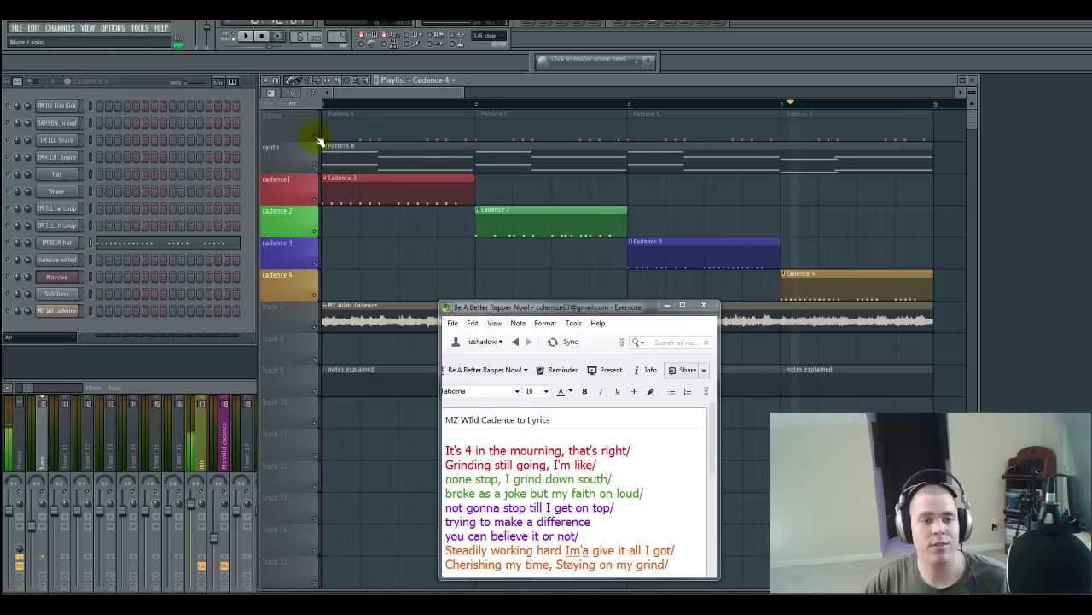
pyautogui.click(317, 137)
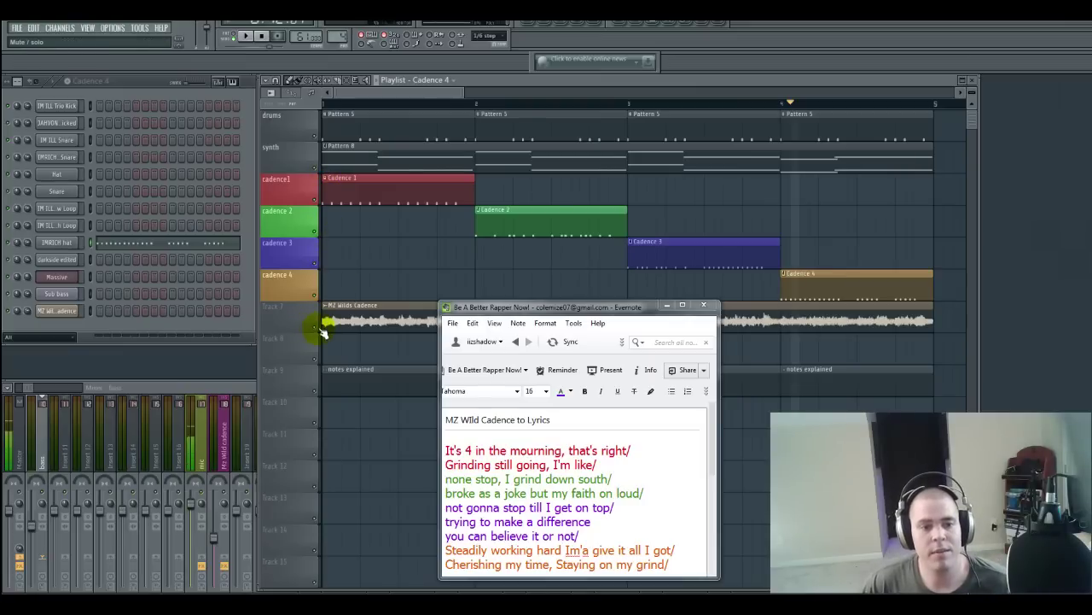
# Mute the drums and synth tracks and start playing the arrangement
pyautogui.click(316, 138)
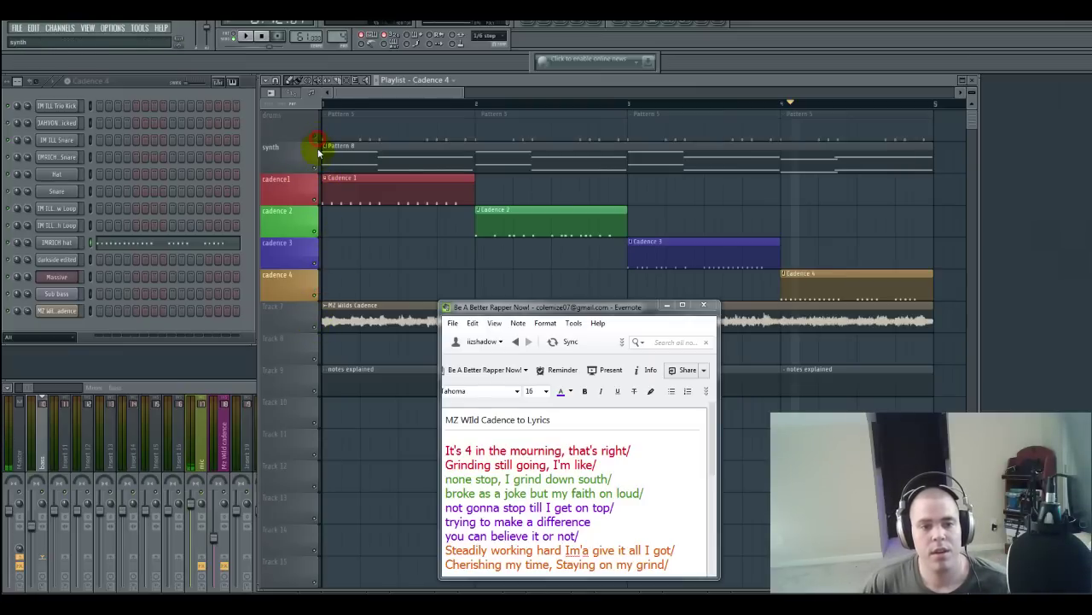
pyautogui.click(320, 168)
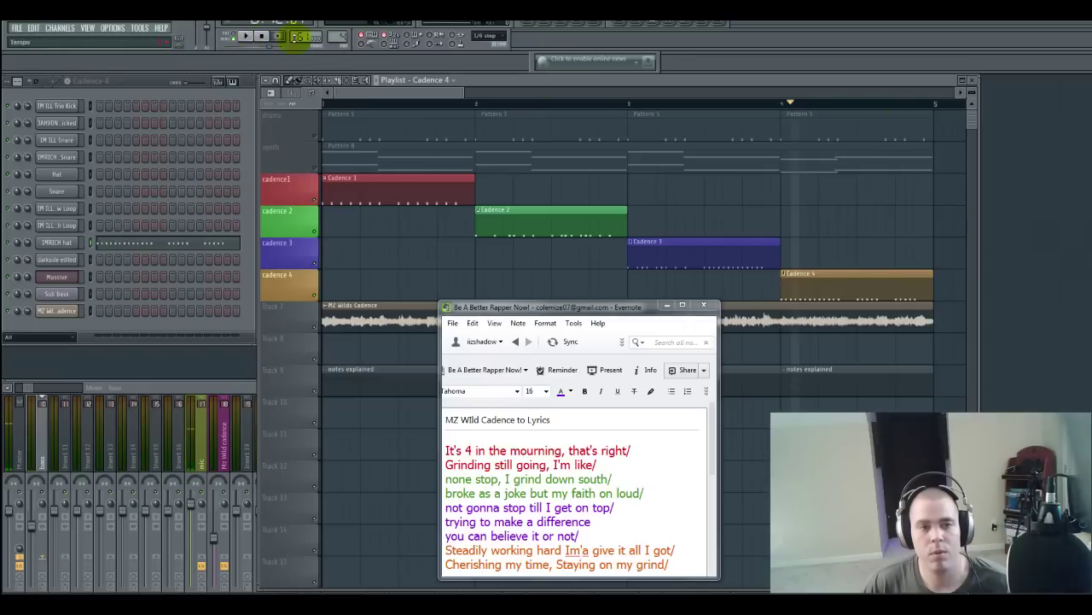
pyautogui.click(245, 38)
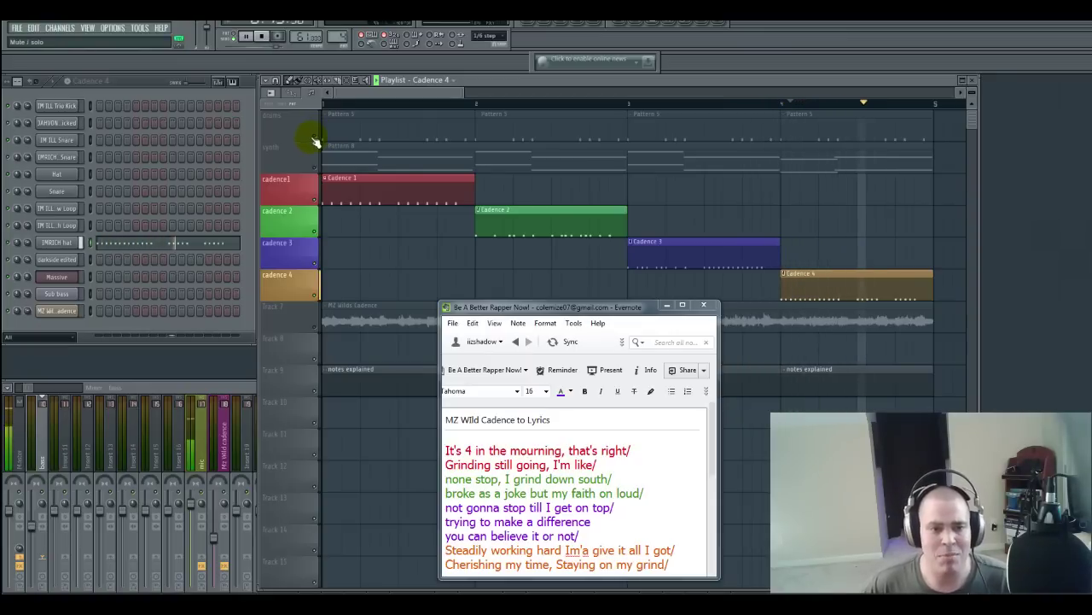
# Unmute the drums and synth tracks while the arrangement keeps playing
pyautogui.click(313, 137)
pyautogui.click(314, 166)
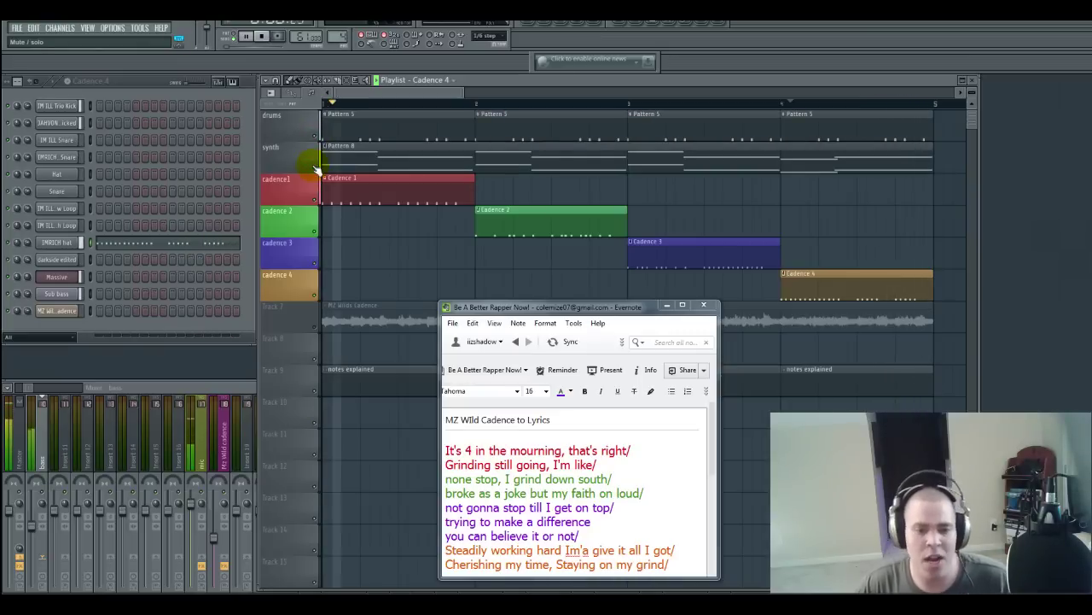